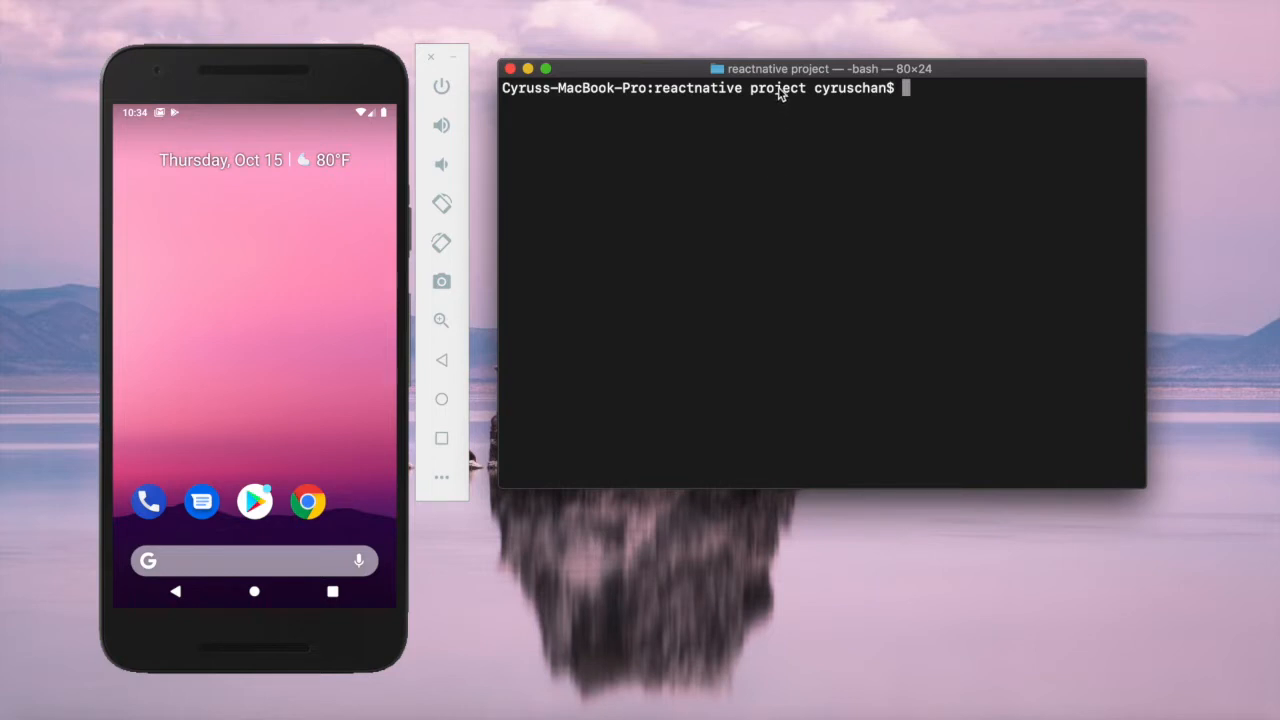
{"action": "type", "text": "expo "}
{"action": "type", "text": "init customFontApp"}
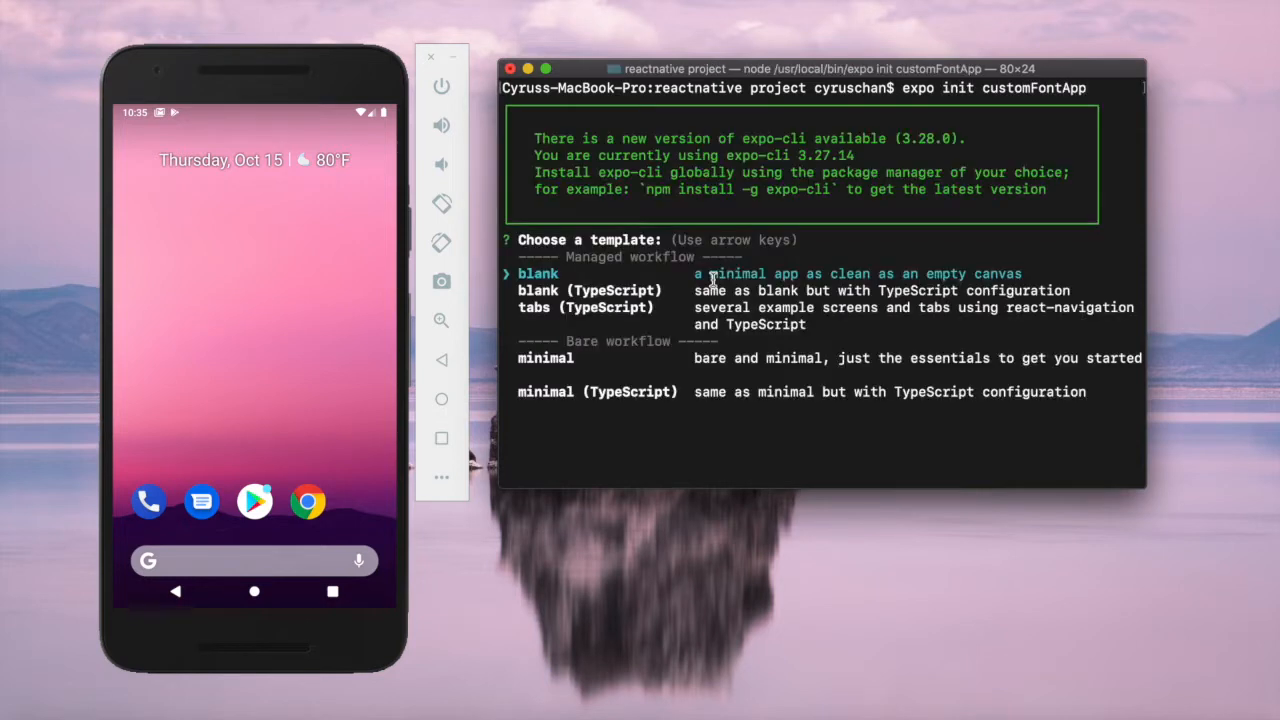
{"action": "key", "text": "Return"}
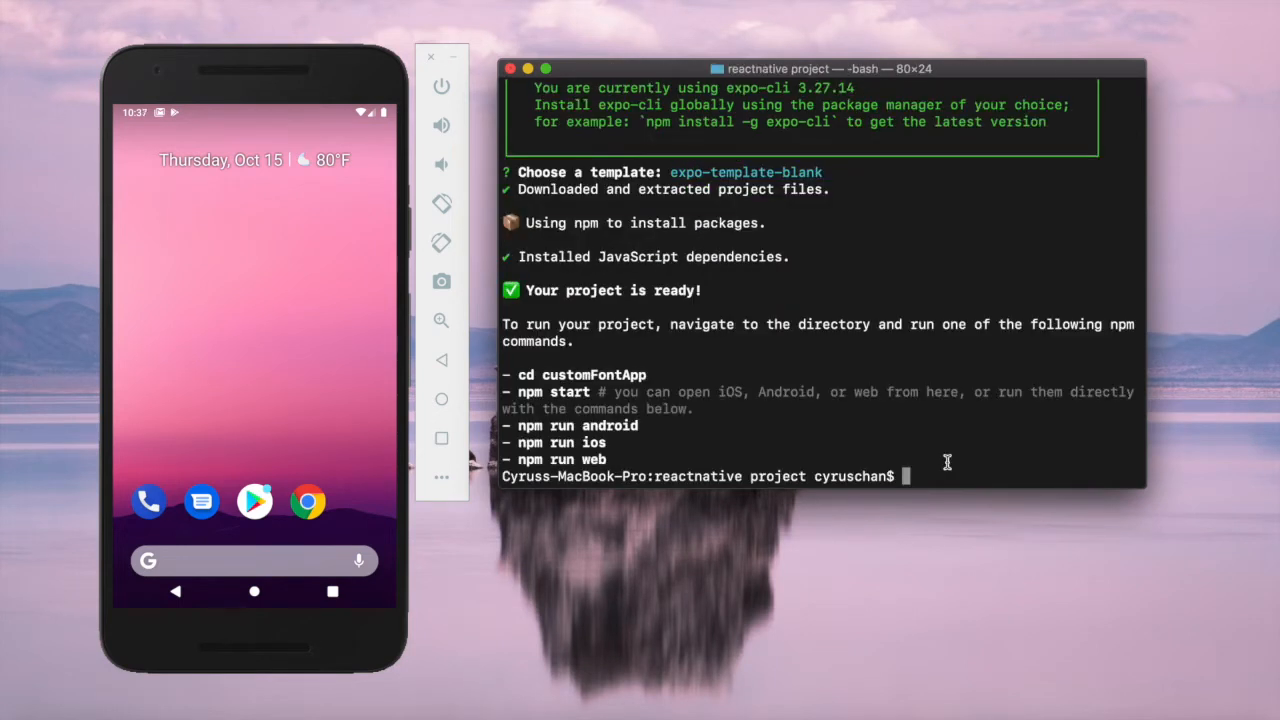
{"action": "type", "text": "cd "}
{"action": "type", "text": "custom"}
- Create the blank Expo project customFontApp, cd into it and launch code . on the folder
{"action": "key", "text": "Tab"}
{"action": "key", "text": "Return"}
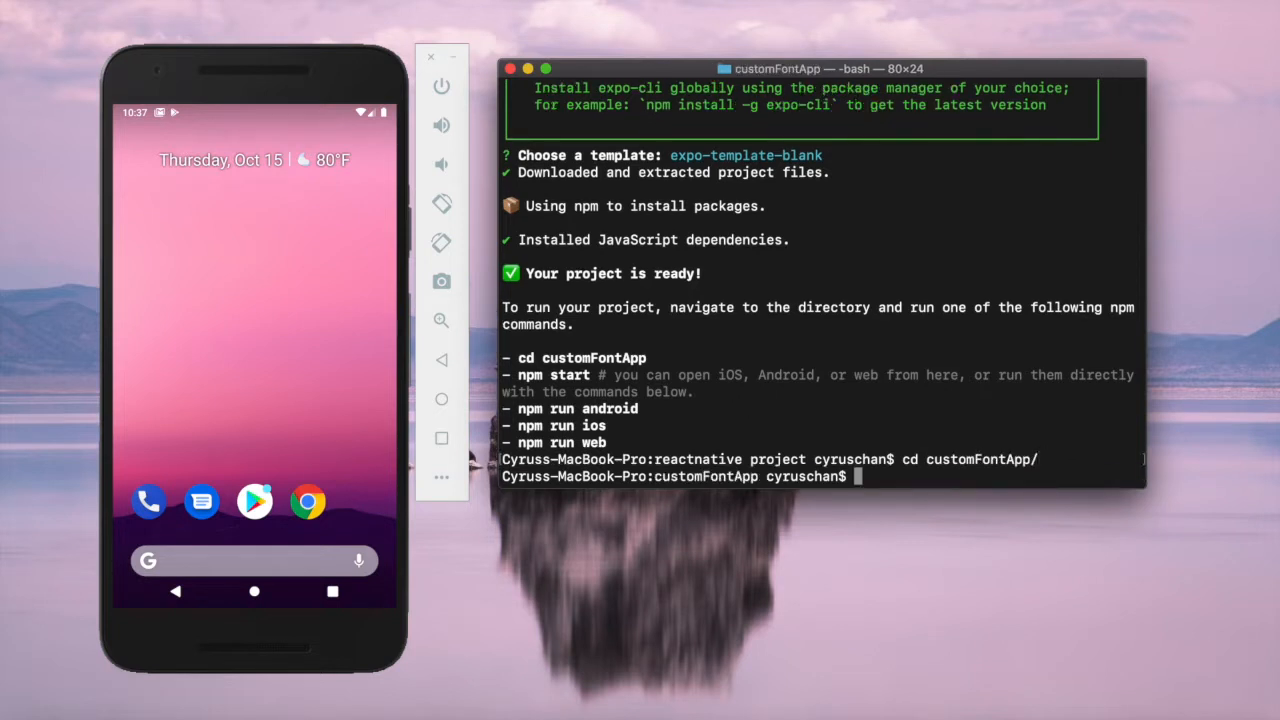
{"action": "type", "text": "code "}
{"action": "type", "text": "."}
{"action": "key", "text": "Return"}
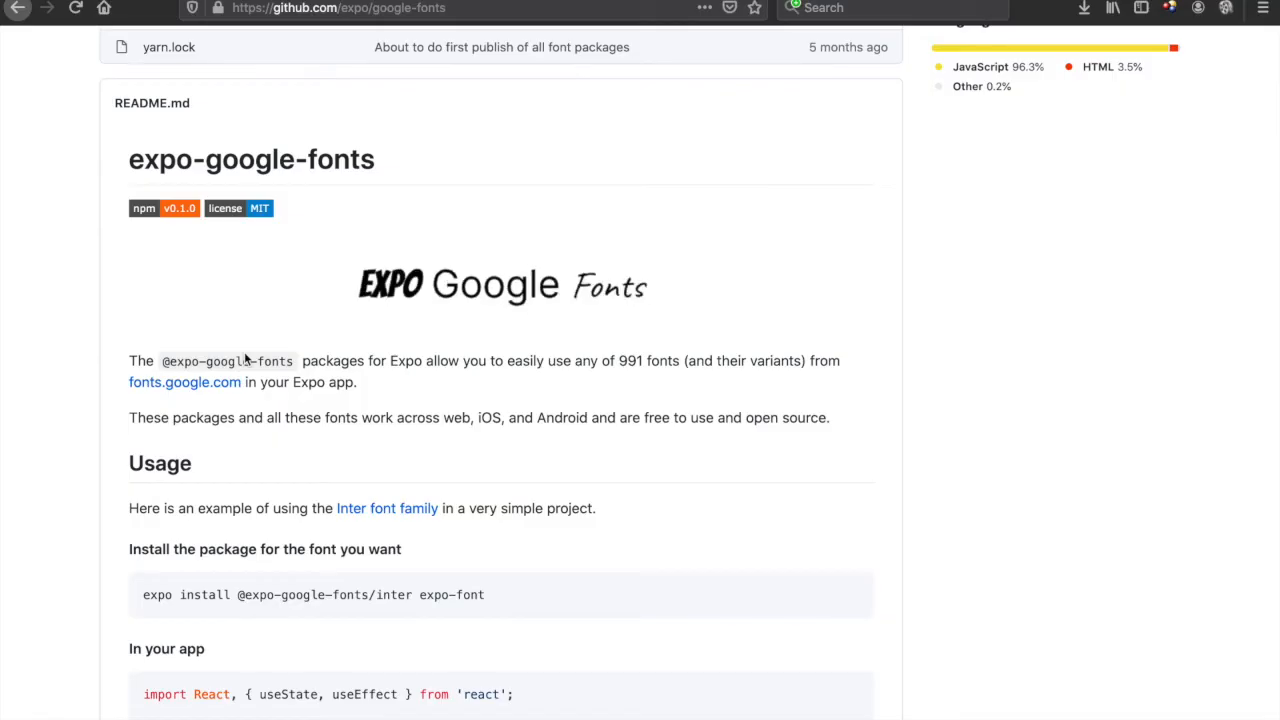
{"action": "scroll", "coordinate": [245, 358], "scroll_direction": "up", "scroll_amount": 3}
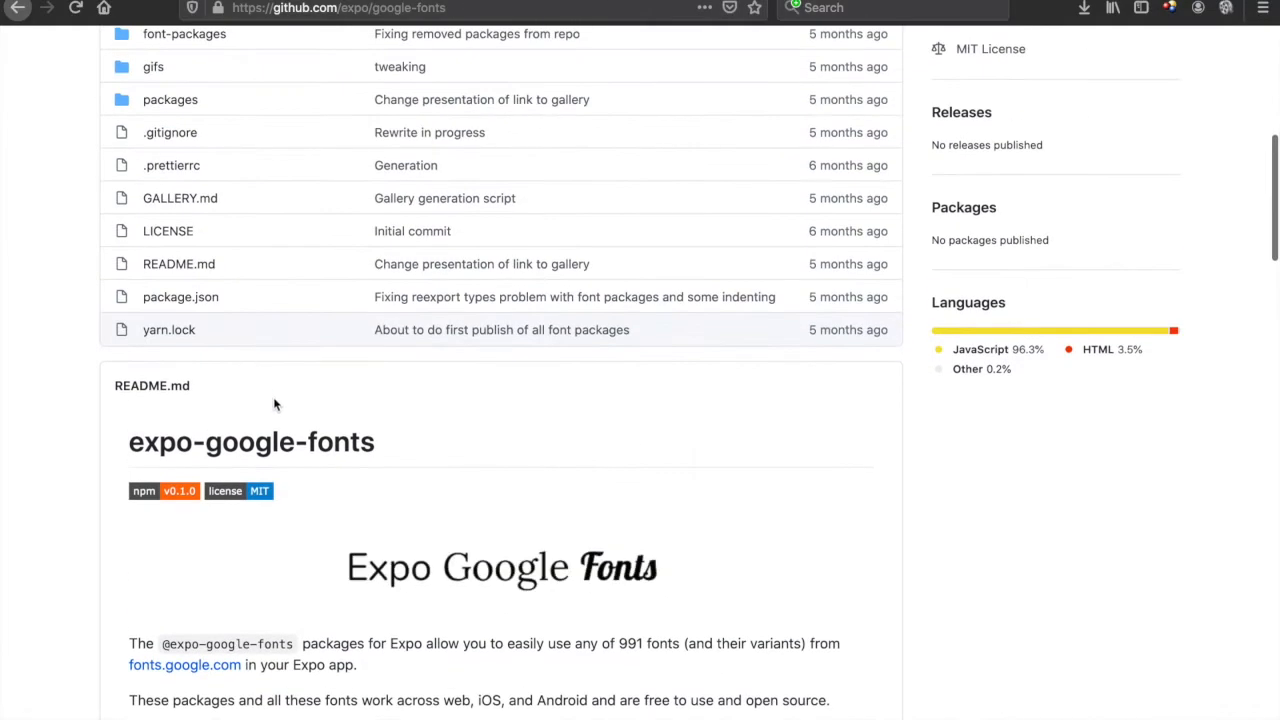
{"action": "scroll", "coordinate": [330, 410], "scroll_direction": "down", "scroll_amount": 7}
{"action": "scroll", "coordinate": [330, 410], "scroll_direction": "down", "scroll_amount": 5}
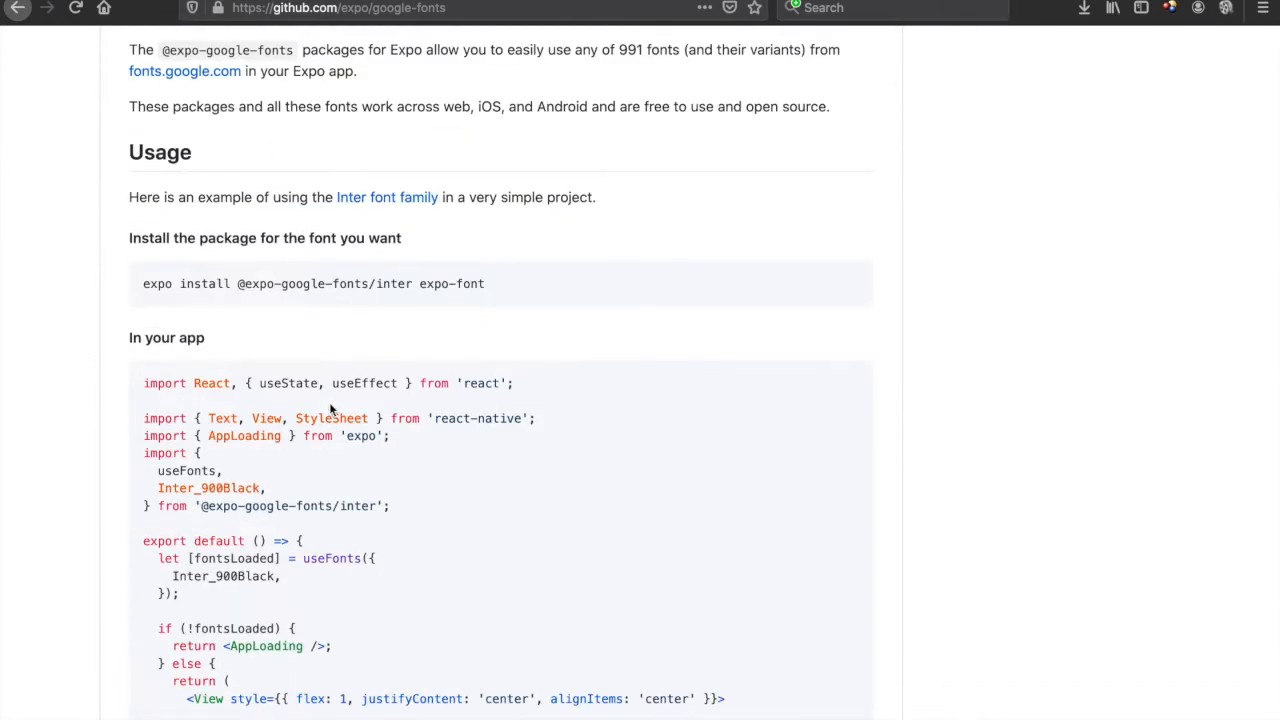
{"action": "scroll", "coordinate": [351, 455], "scroll_direction": "down", "scroll_amount": 3}
{"action": "scroll", "coordinate": [351, 455], "scroll_direction": "down", "scroll_amount": 4}
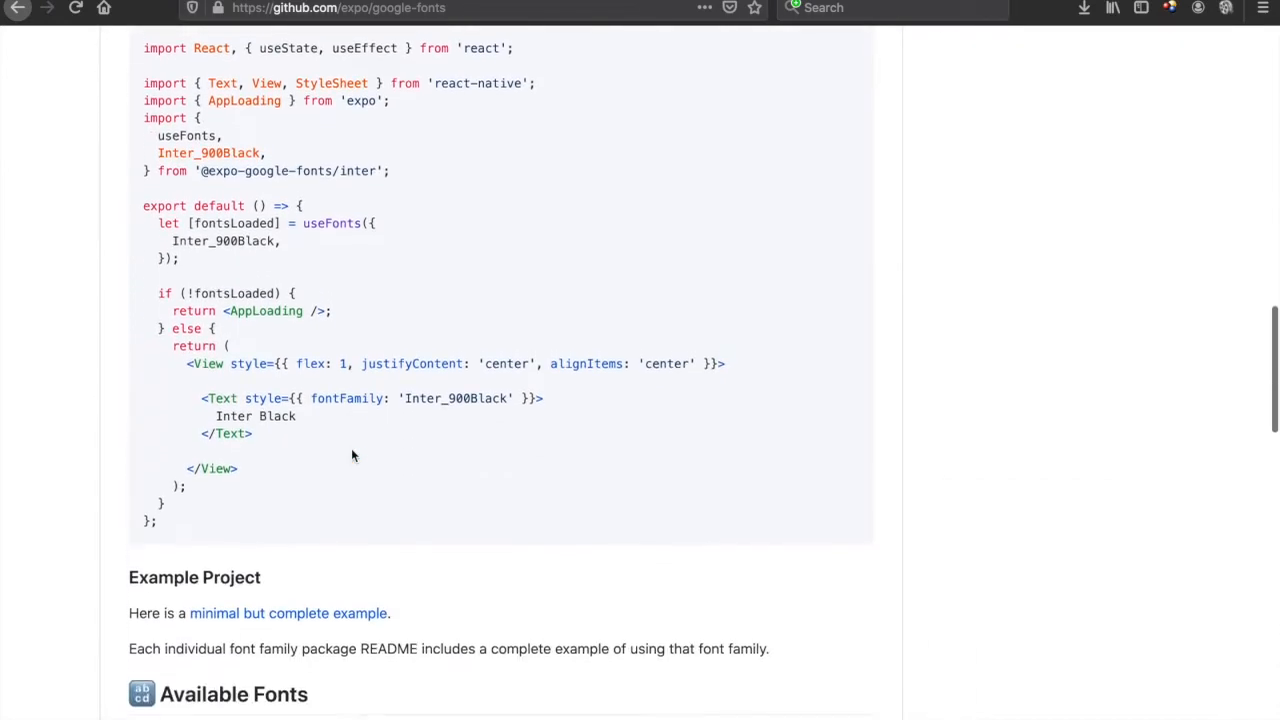
{"action": "scroll", "coordinate": [351, 455], "scroll_direction": "down", "scroll_amount": 3}
{"action": "scroll", "coordinate": [351, 452], "scroll_direction": "down", "scroll_amount": 2}
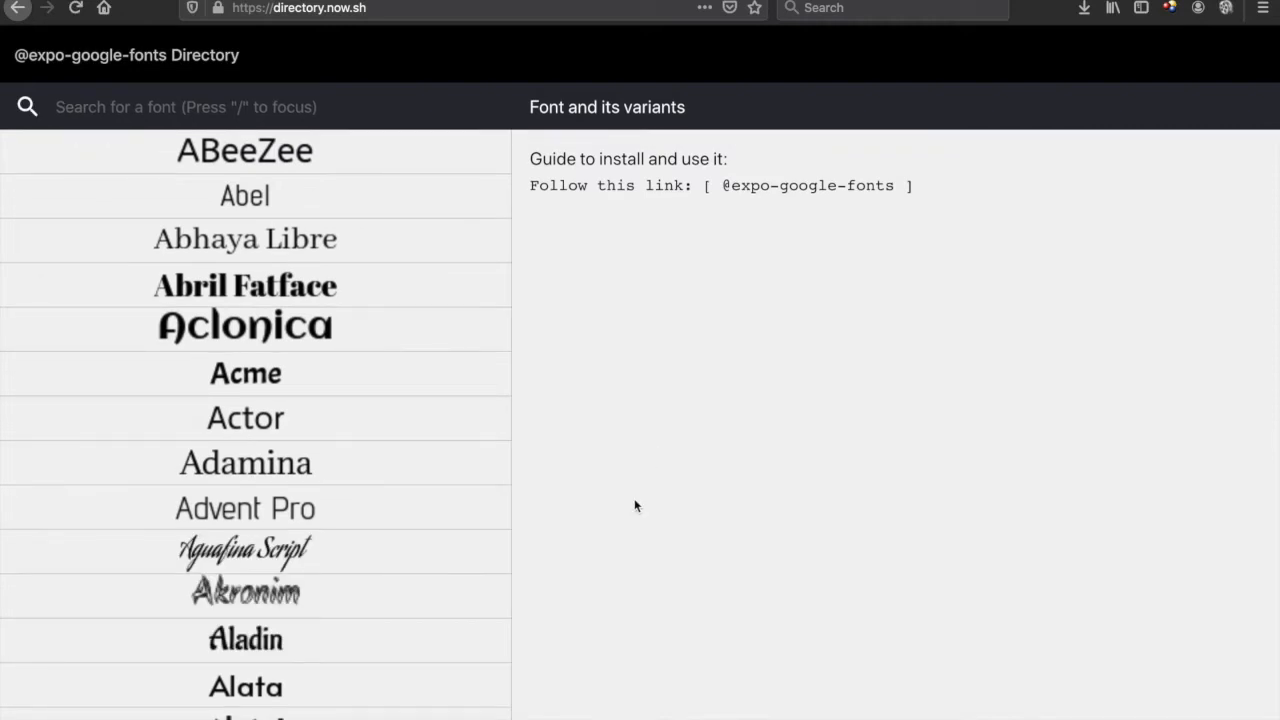
- Show the Akronim font entry in the directory and copy its import snippet
{"action": "left_click", "coordinate": [286, 597]}
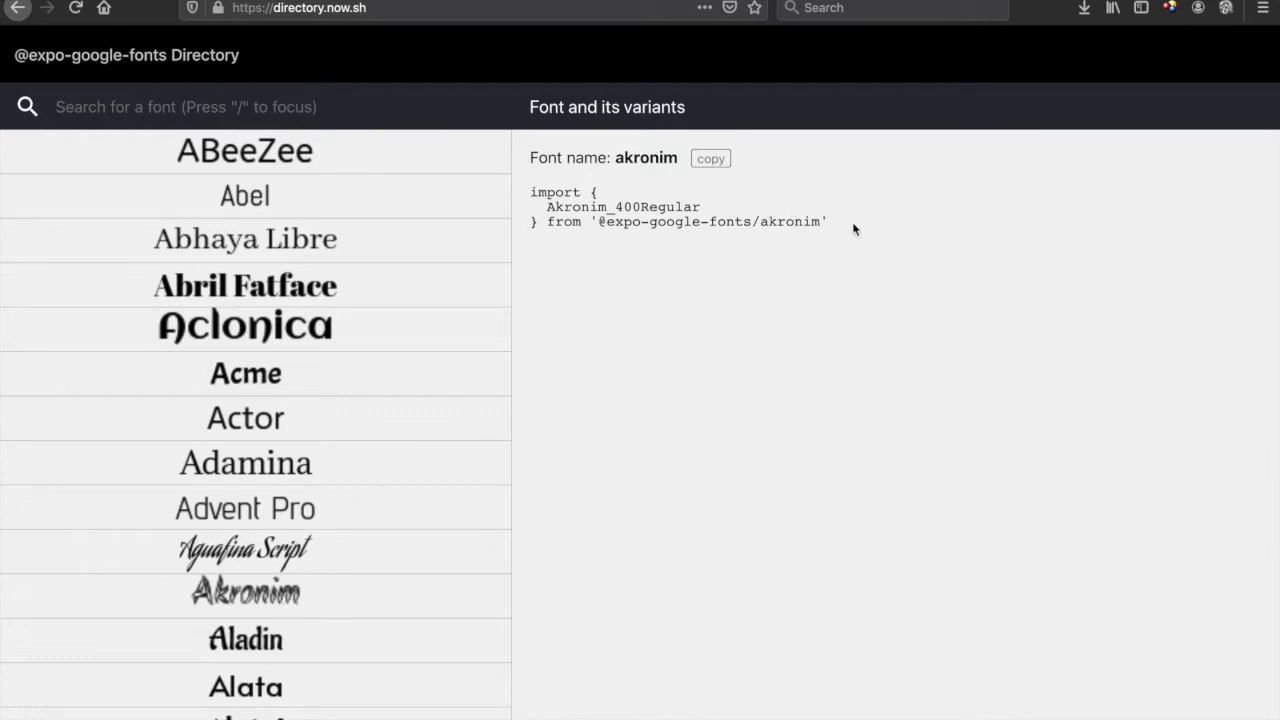
{"action": "left_click", "coordinate": [725, 172]}
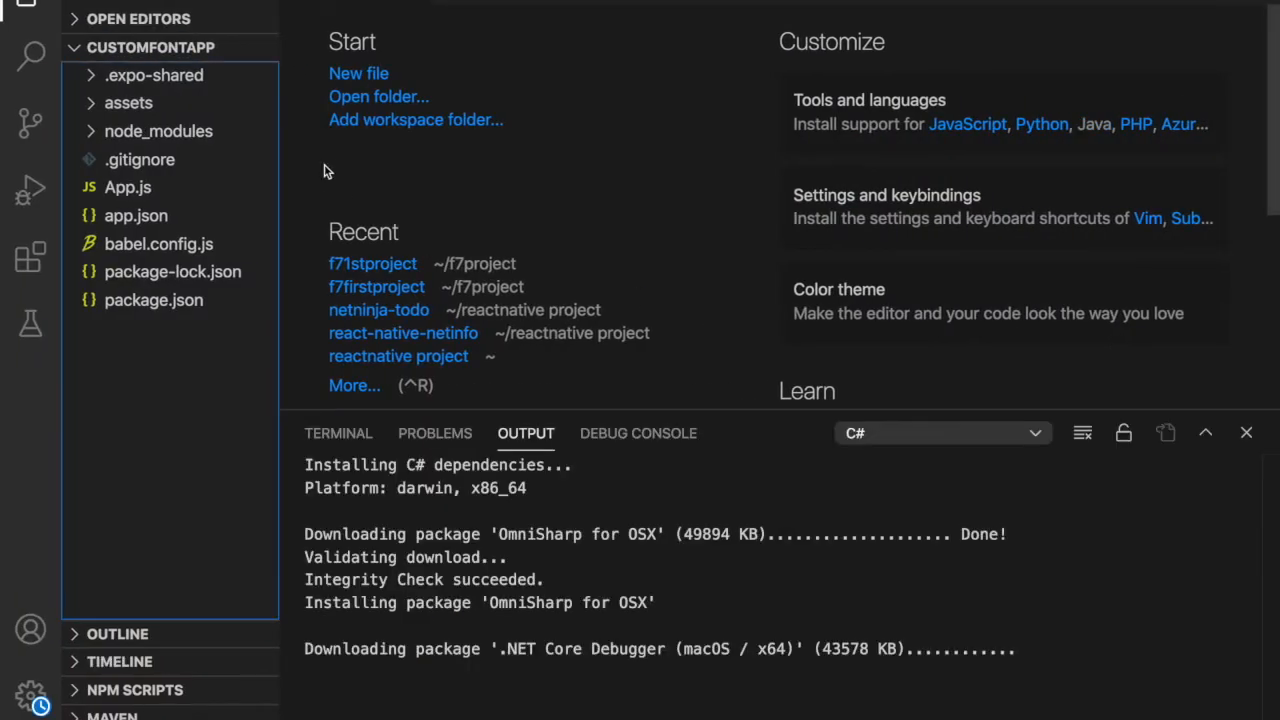
- Paste the Akronim_400Regular import into App.js on a new line after the react-native import
{"action": "left_click", "coordinate": [157, 190]}
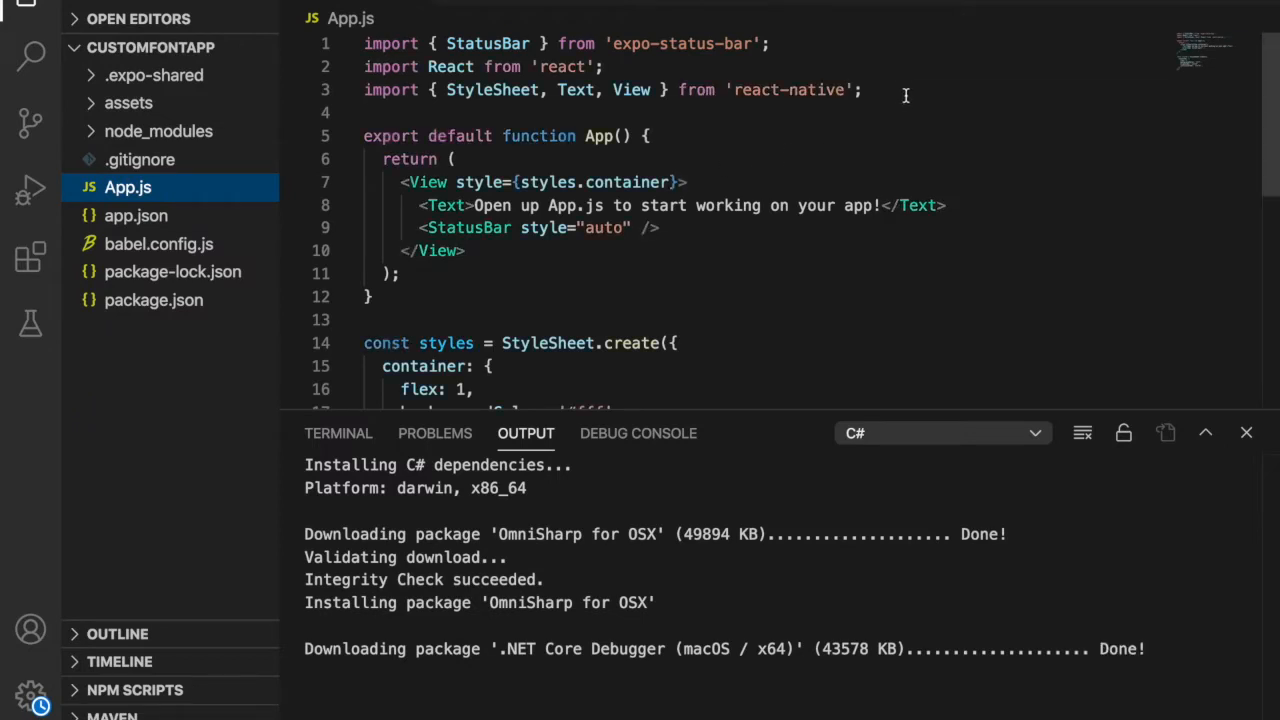
{"action": "left_click", "coordinate": [389, 113]}
{"action": "key", "text": "Return"}
{"action": "type", "text": "import {   Akronim_400Regular } from '@expo-google-fonts/akronim'"}
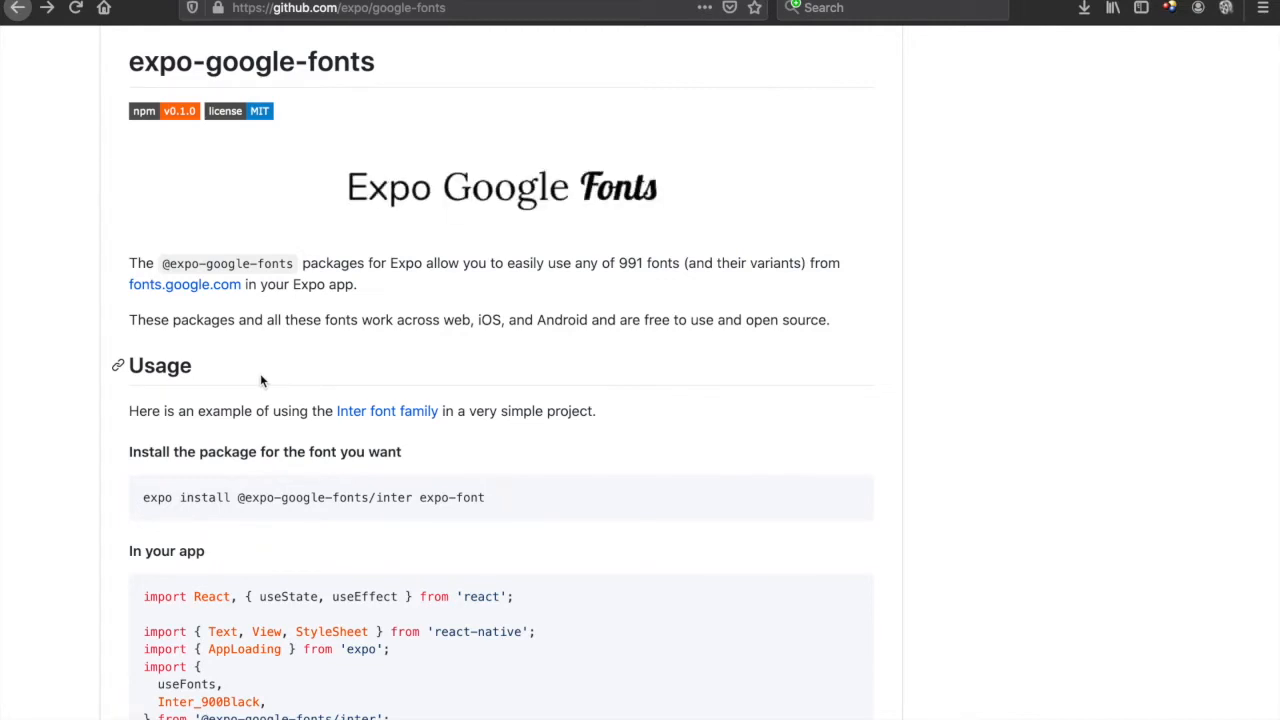
- Select and copy the expo install command from the README, stopping before the inter package name
{"action": "left_click_drag", "start_coordinate": [144, 497], "coordinate": [405, 497]}
{"action": "double_click", "coordinate": [405, 497]}
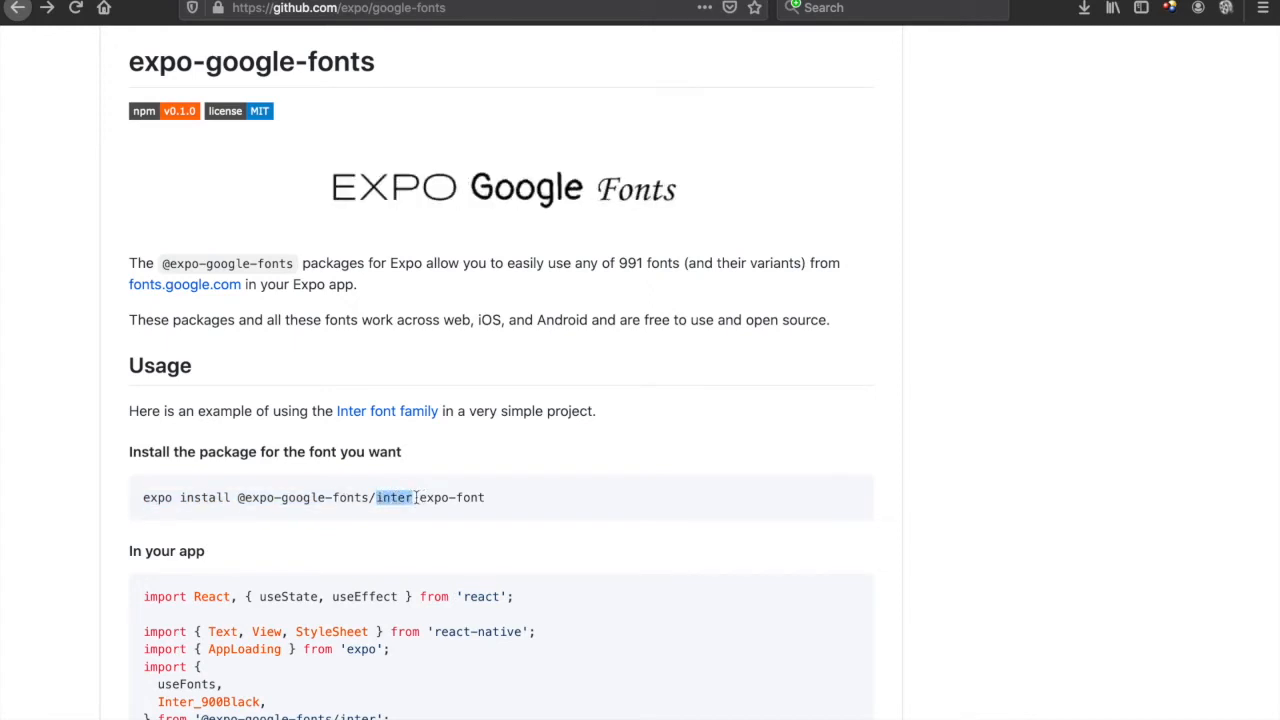
{"action": "left_click", "coordinate": [416, 497]}
{"action": "left_click_drag", "start_coordinate": [416, 497], "coordinate": [131, 497]}
{"action": "key", "text": "super+c"}
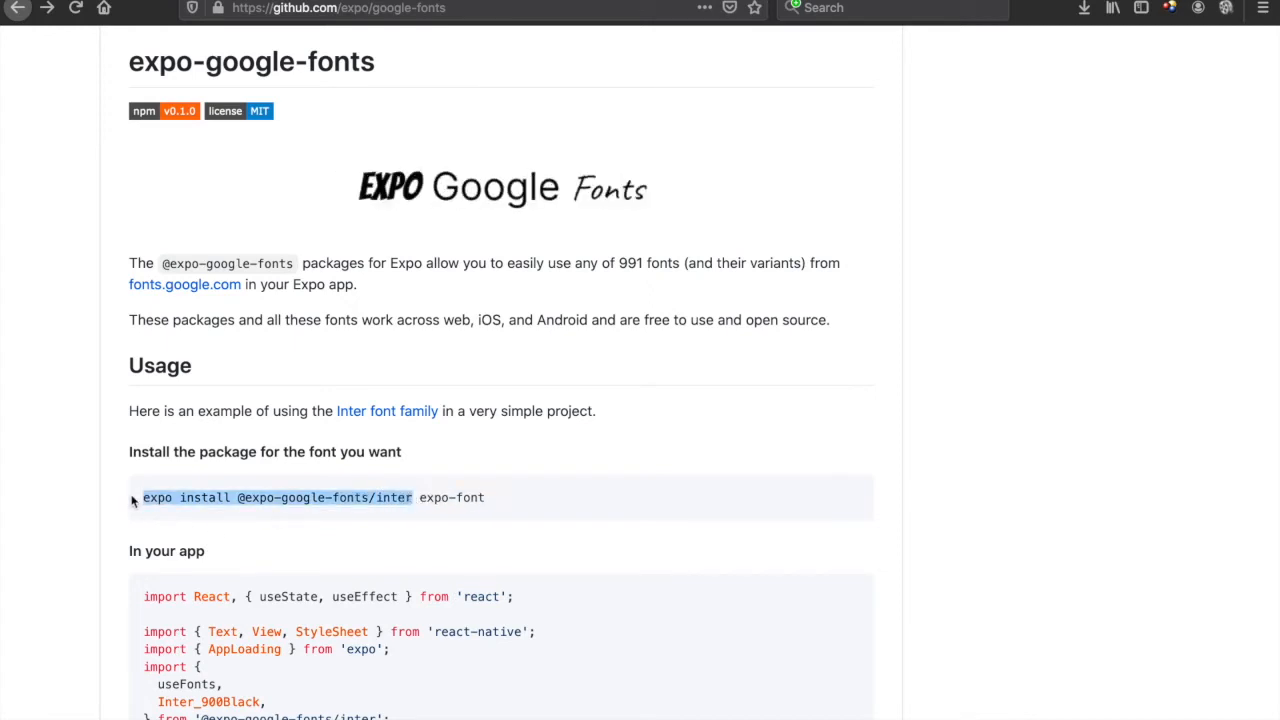
{"action": "key", "text": "ctrl+Left"}
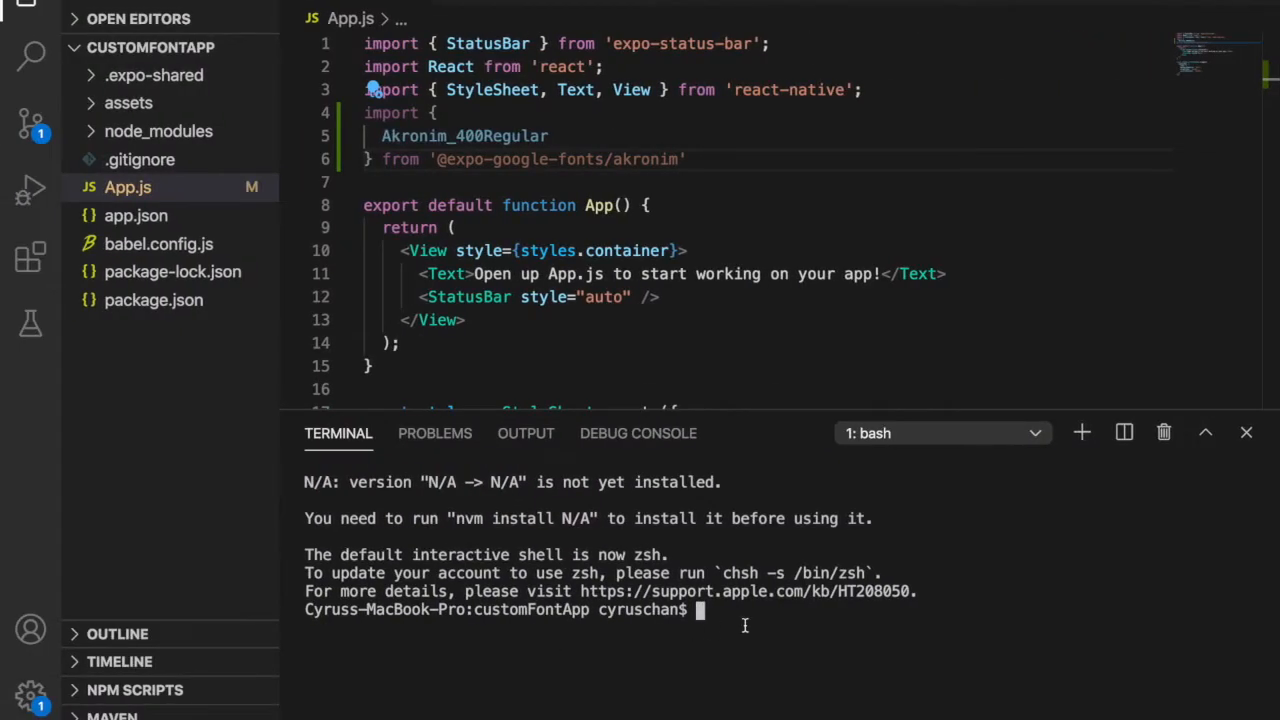
{"action": "key", "text": "super+v"}
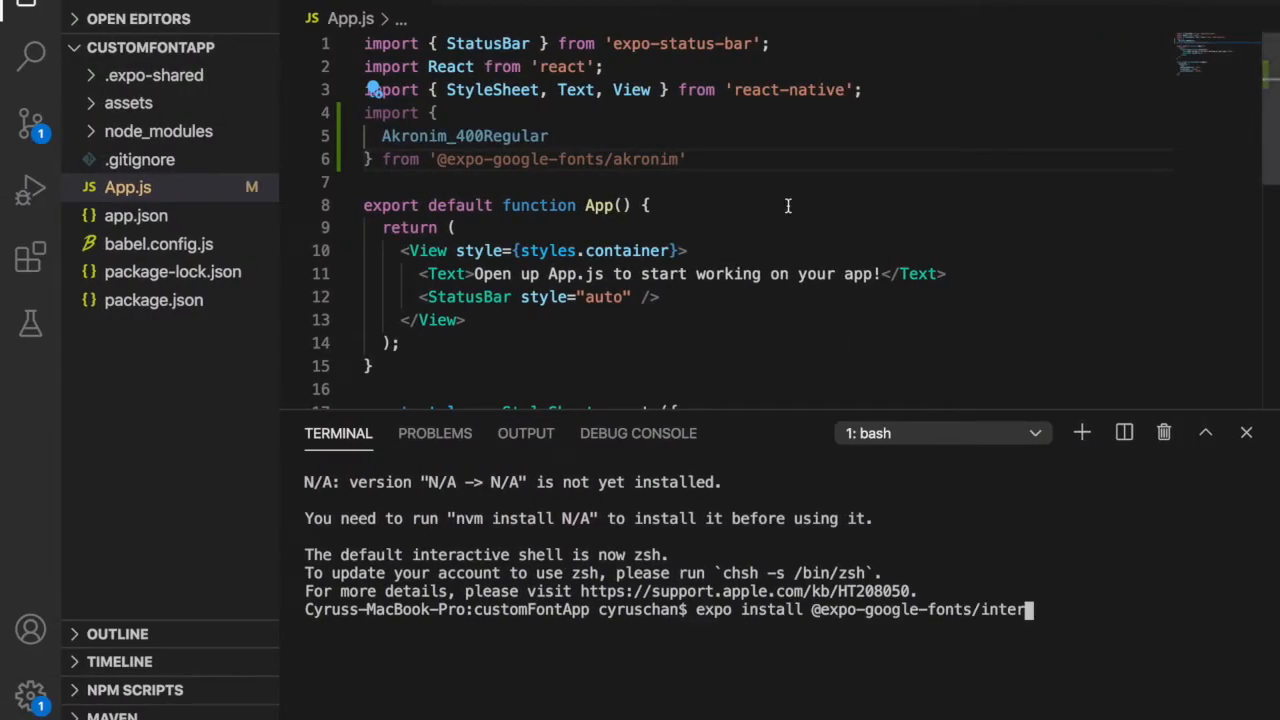
{"action": "double_click", "coordinate": [653, 160]}
{"action": "key", "text": "super+c"}
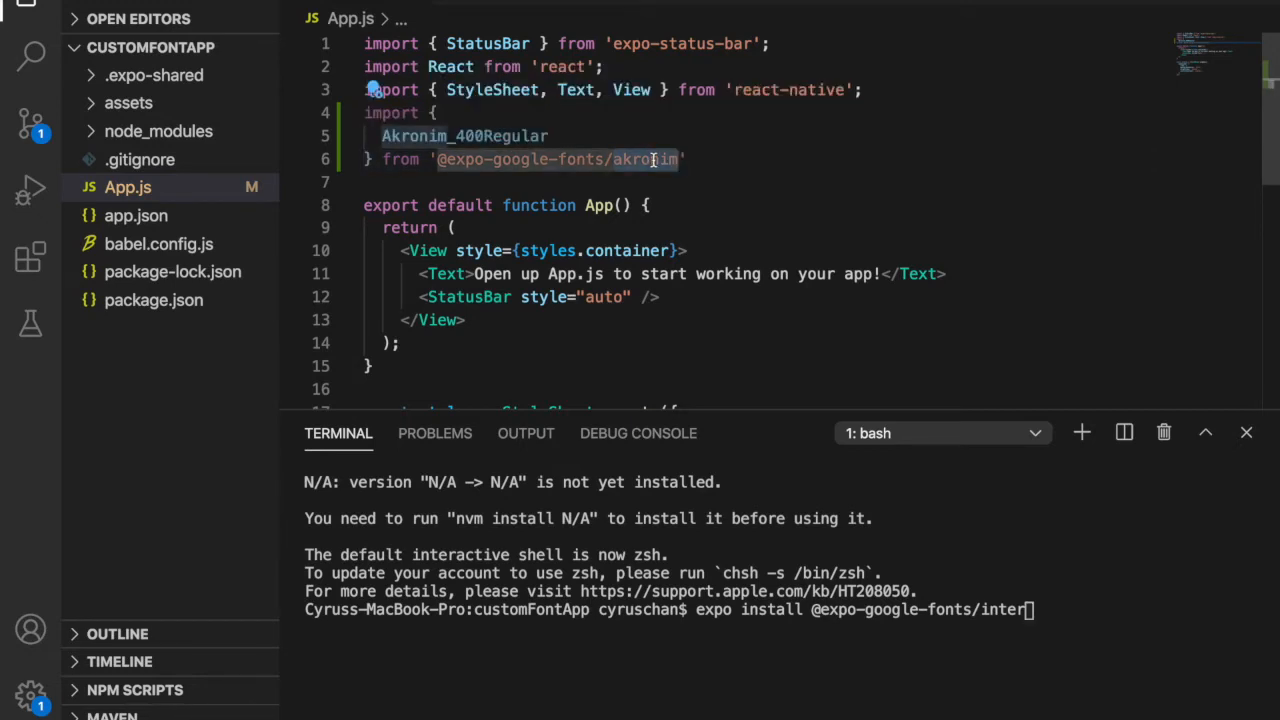
{"action": "left_click", "coordinate": [1022, 600]}
{"action": "key", "text": "BackSpace"}
{"action": "key", "text": "BackSpace"}
{"action": "key", "text": "BackSpace"}
{"action": "key", "text": "super+v"}
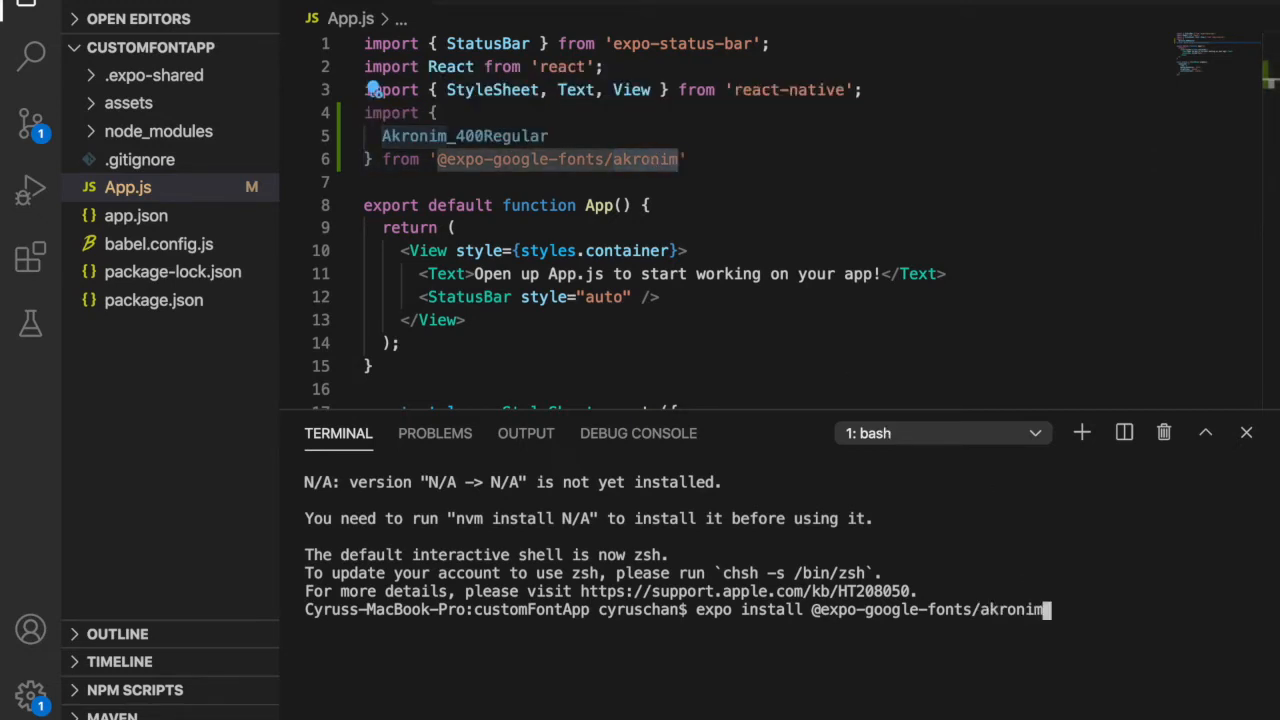
{"action": "key", "text": "Return"}
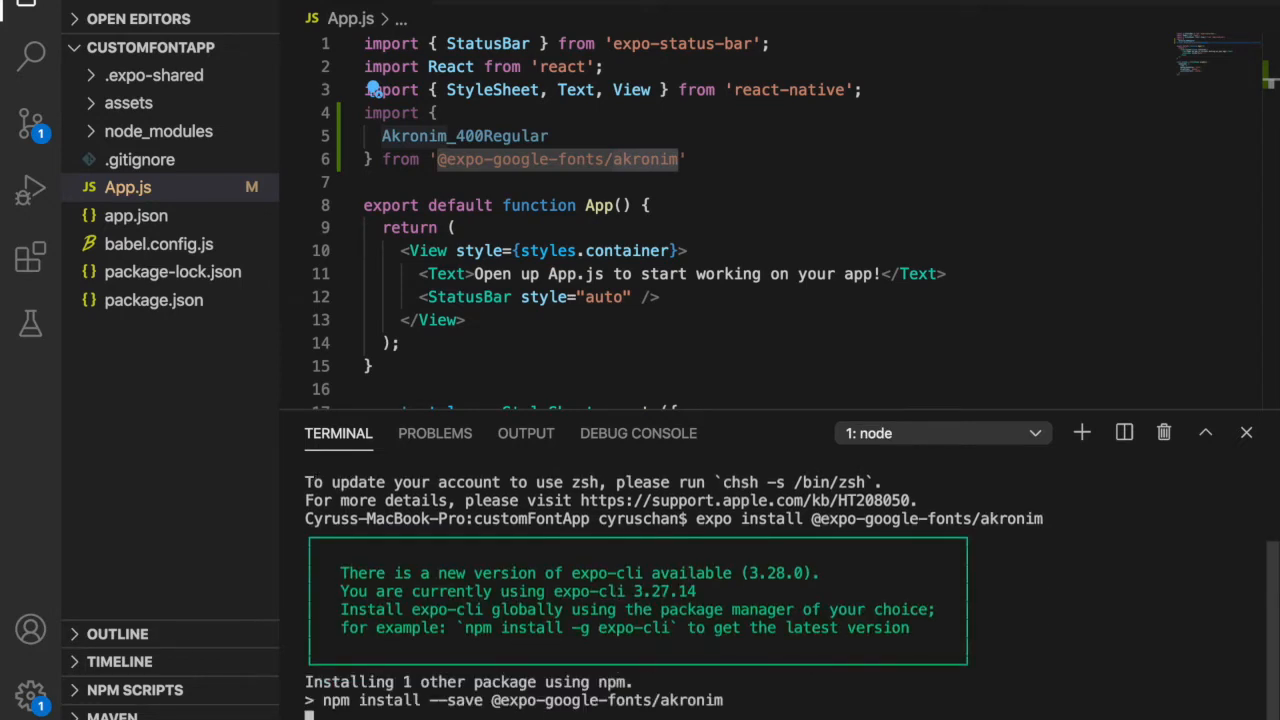
{"action": "left_click", "coordinate": [465, 118]}
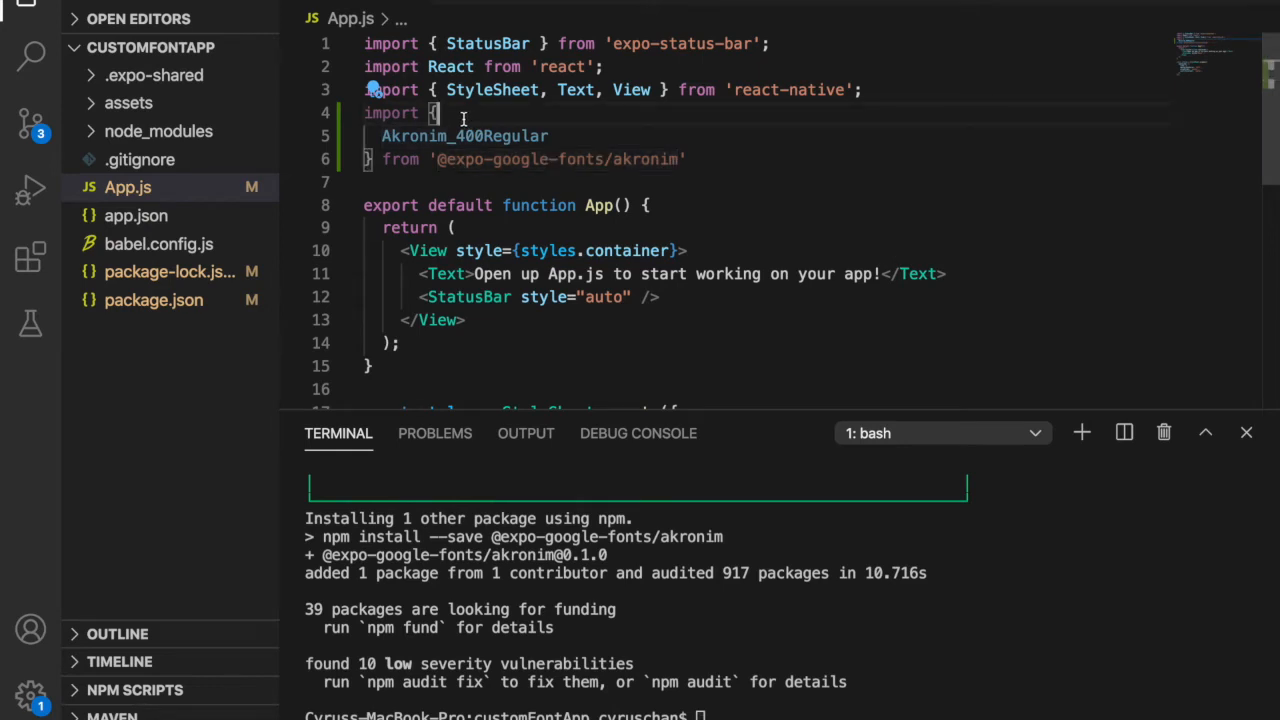
- Add useFonts inside the Akronim import braces and start a new line below for the AppLoading import
{"action": "key", "text": "Return"}
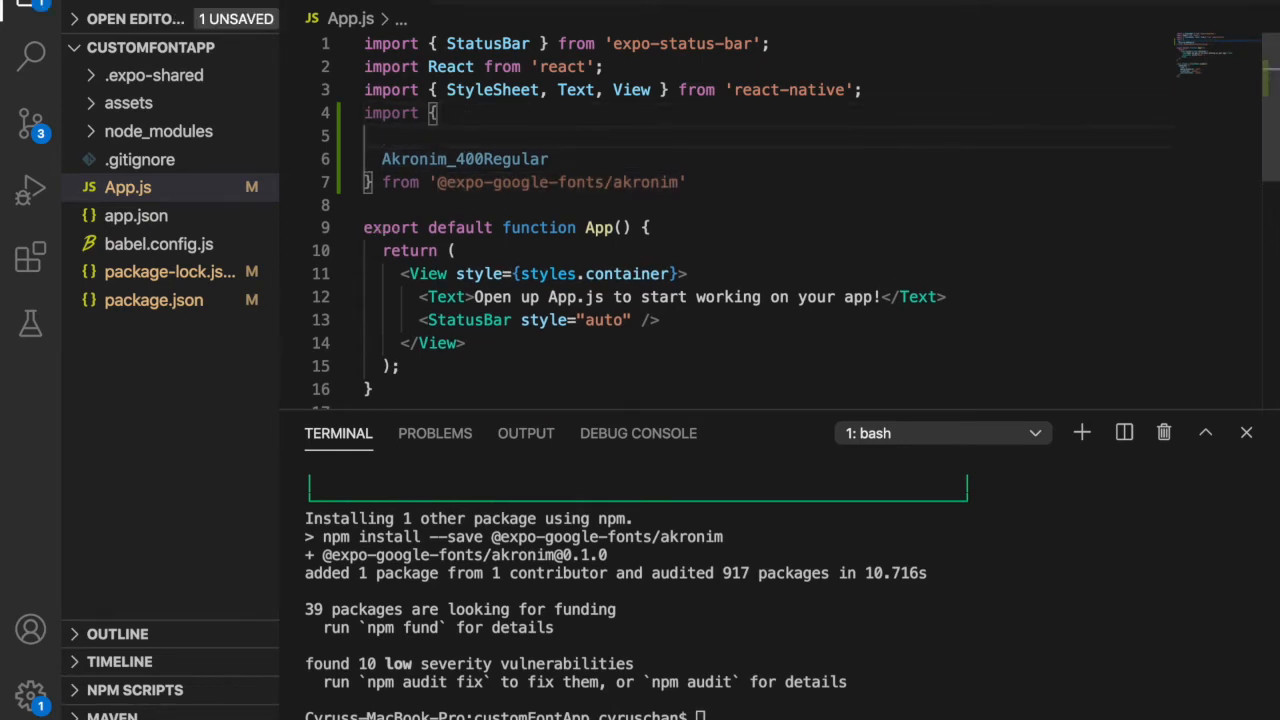
{"action": "type", "text": "useF"}
{"action": "key", "text": "Return"}
{"action": "type", "text": "useFonts,"}
{"action": "left_click", "coordinate": [748, 182]}
{"action": "type", "text": ";"}
{"action": "key", "text": "Return"}
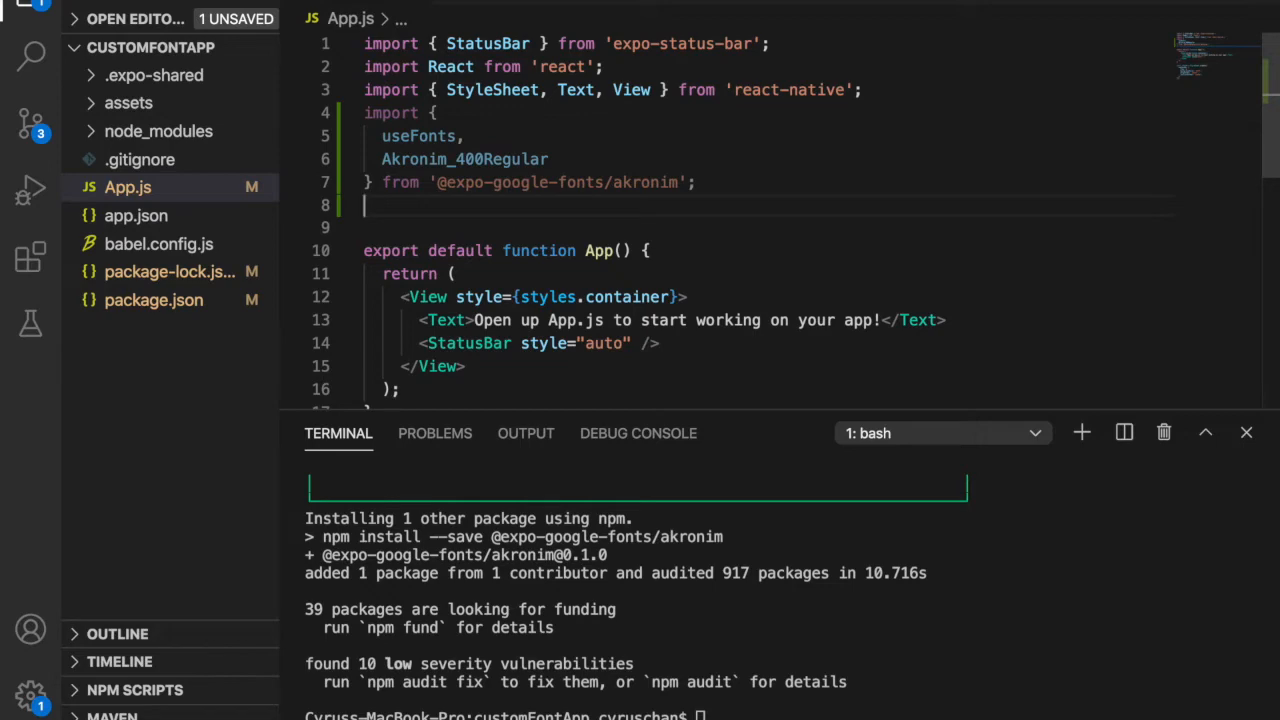
{"action": "type", "text": "import"}
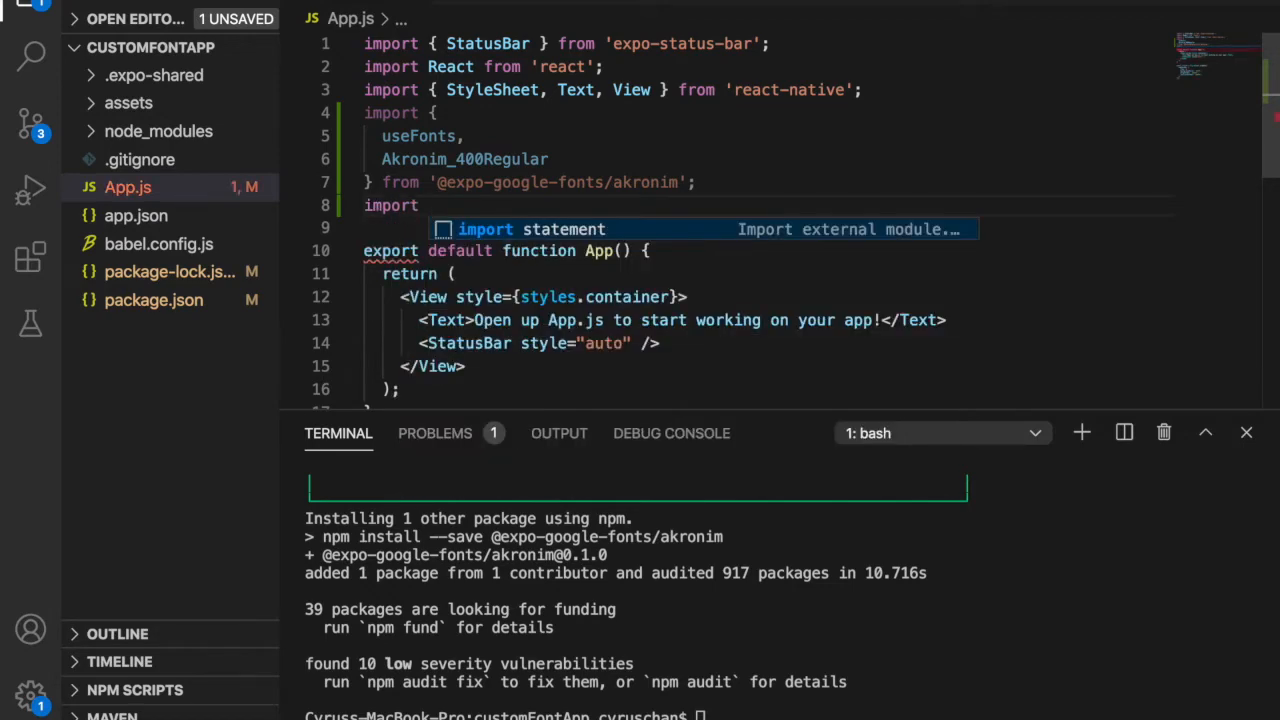
{"action": "type", "text": " {App"}
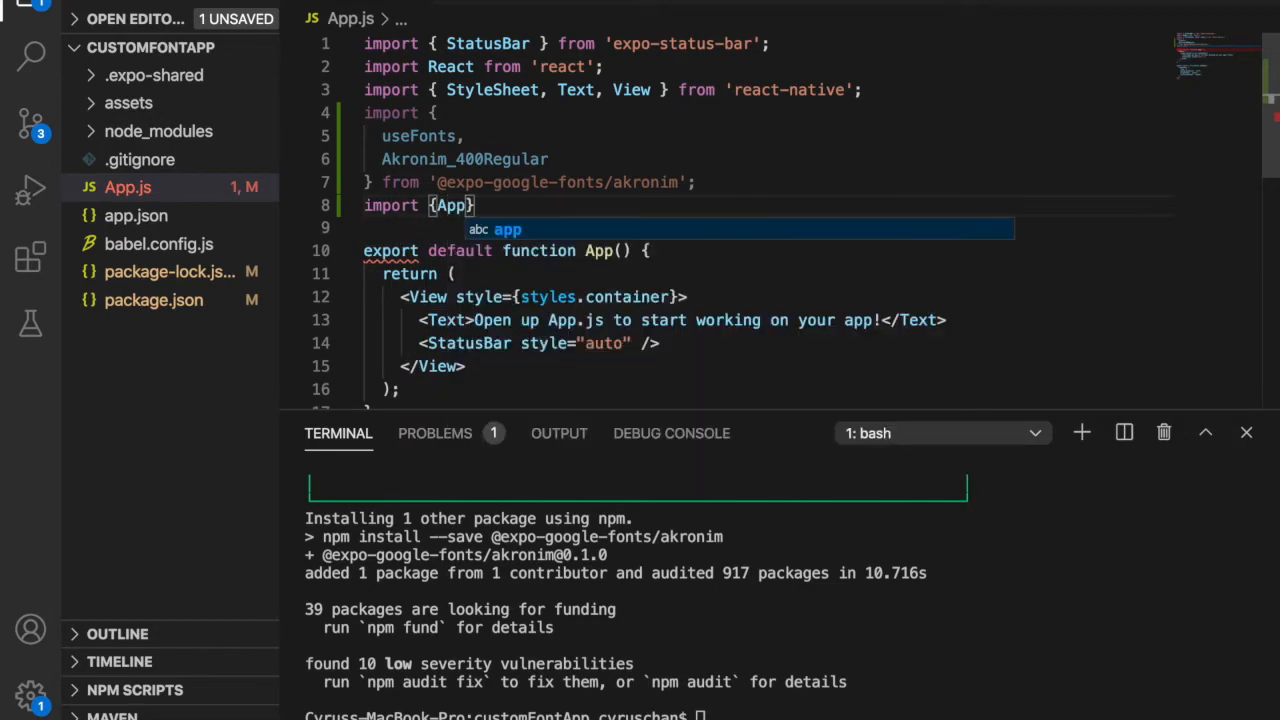
{"action": "type", "text": "Loadin"}
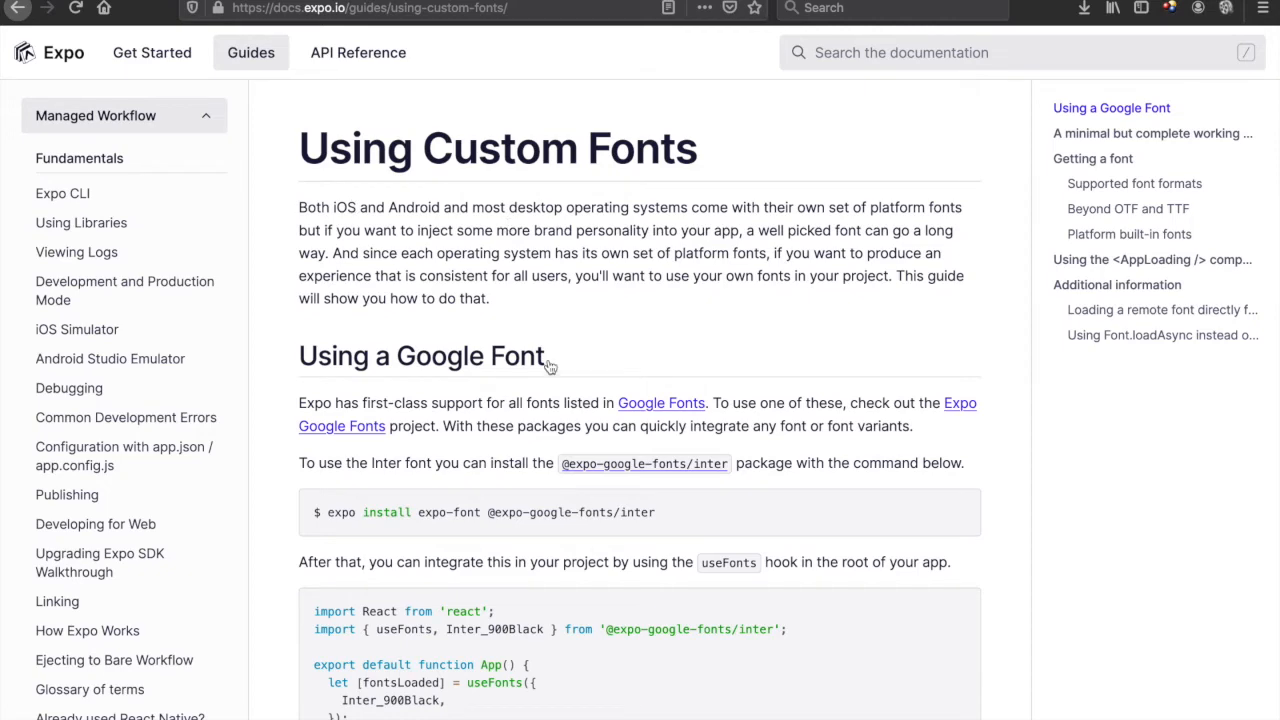
{"action": "scroll", "coordinate": [548, 366], "scroll_direction": "down", "scroll_amount": 5}
{"action": "scroll", "coordinate": [548, 368], "scroll_direction": "down", "scroll_amount": 7}
{"action": "scroll", "coordinate": [548, 368], "scroll_direction": "down", "scroll_amount": 2}
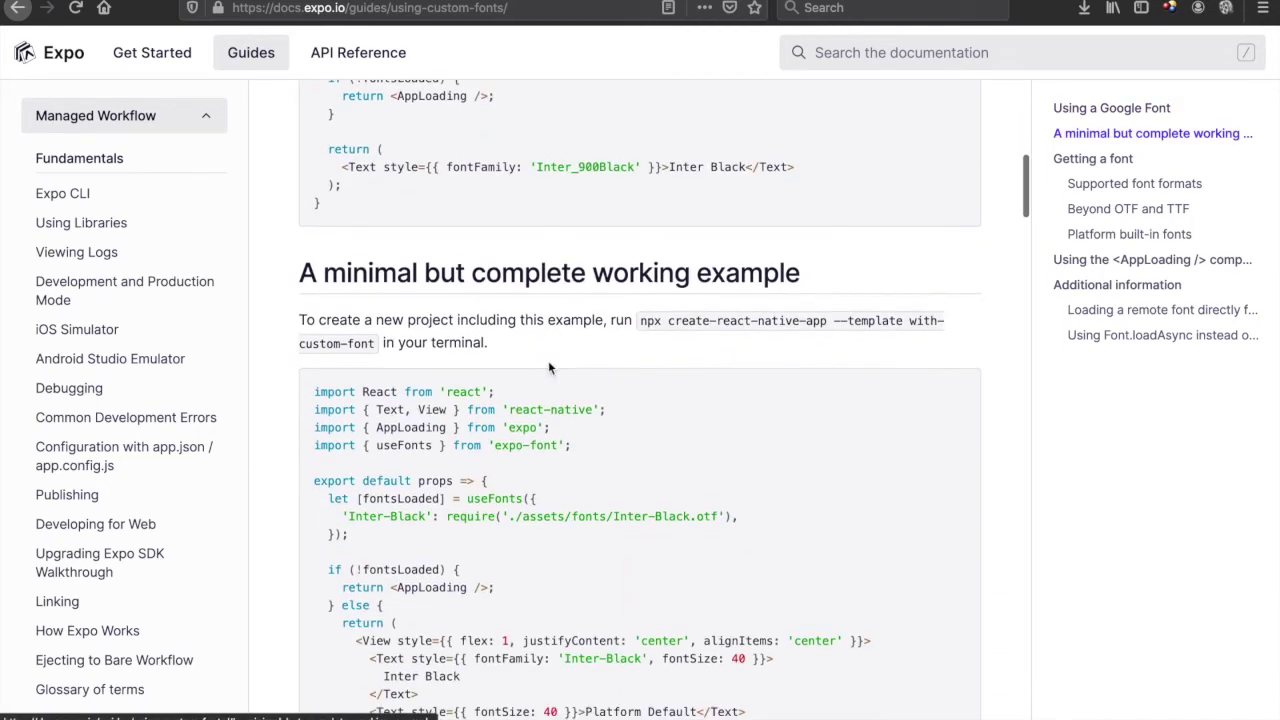
- Replace line 8 of App.js with the AppLoading import line copied from the Expo docs
{"action": "double_click", "coordinate": [408, 428]}
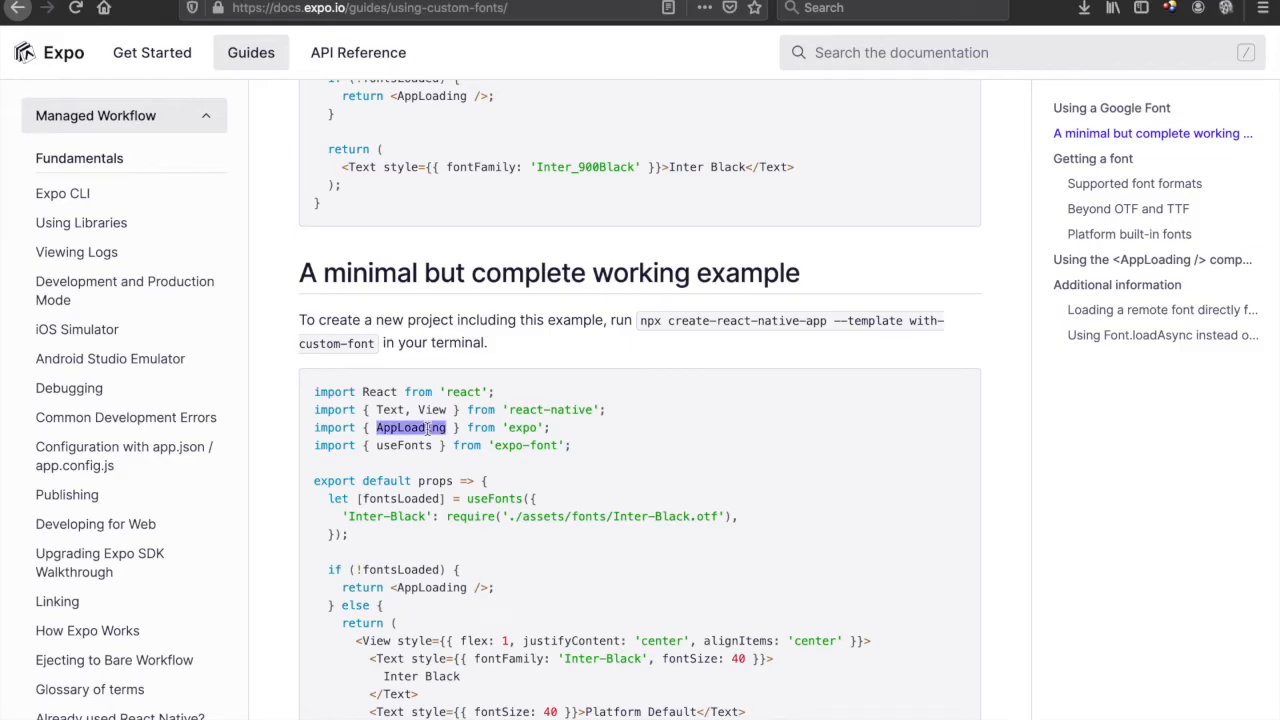
{"action": "triple_click", "coordinate": [430, 428]}
{"action": "key", "text": "super+c"}
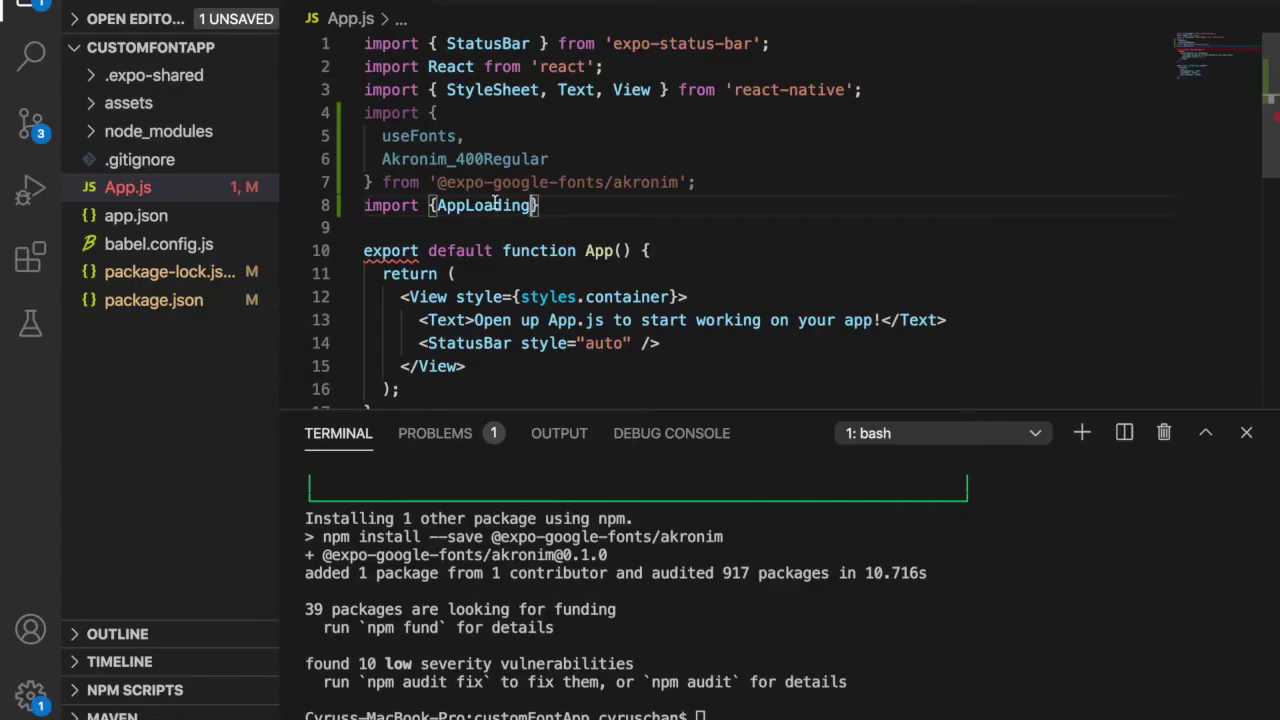
{"action": "double_click", "coordinate": [495, 205]}
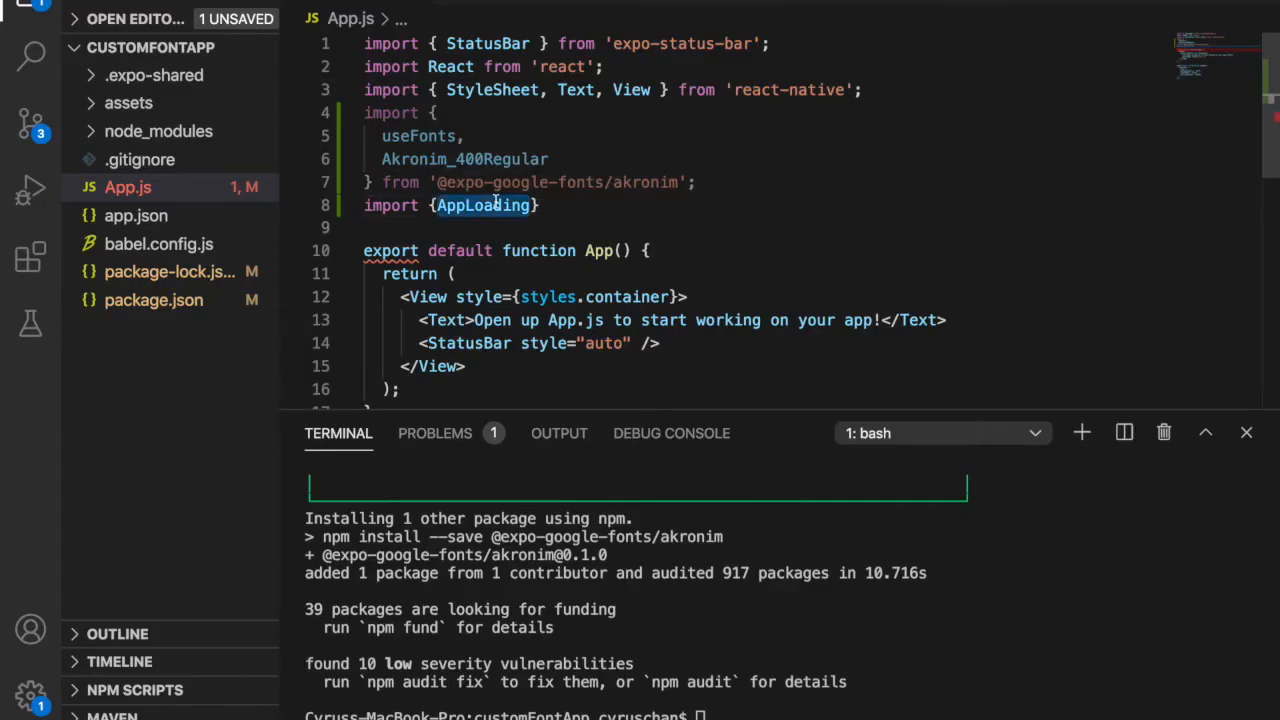
{"action": "triple_click", "coordinate": [495, 205]}
{"action": "key", "text": "super+v"}
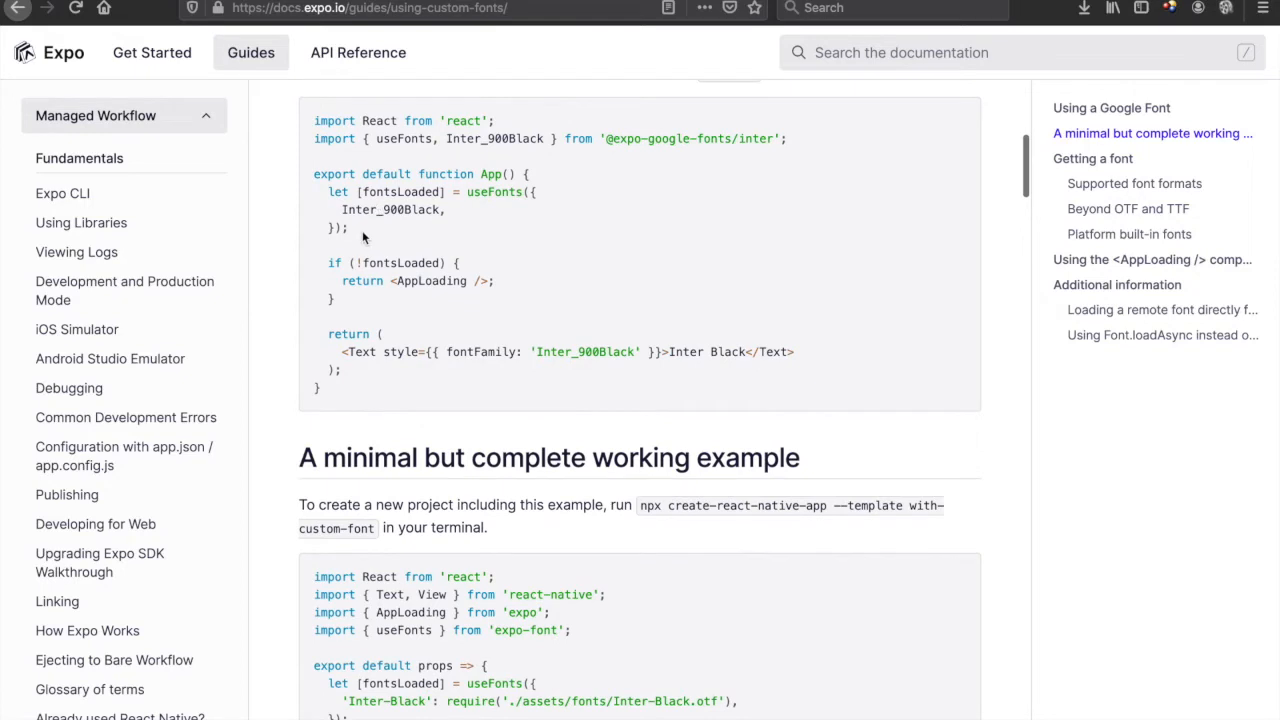
- Paste the docs' three-line useFonts call inside the App function body
{"action": "left_click_drag", "start_coordinate": [363, 235], "coordinate": [321, 192]}
{"action": "key", "text": "ctrl+c"}
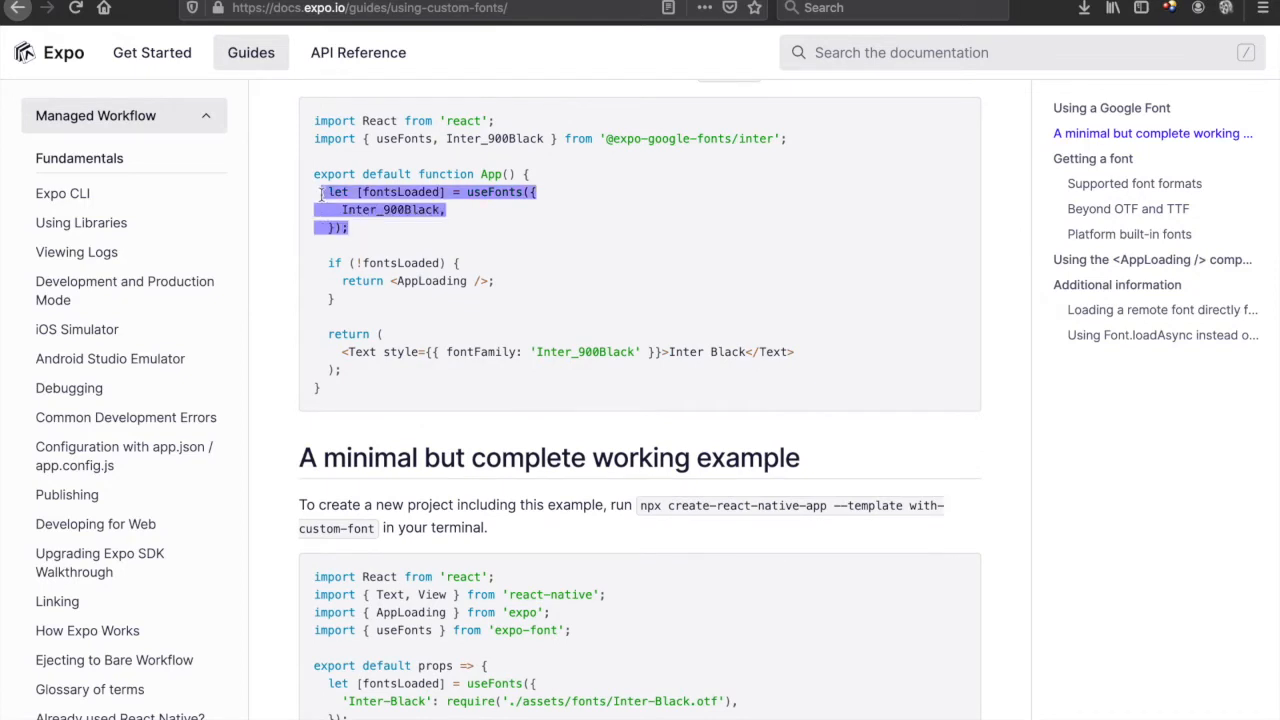
{"action": "left_click", "coordinate": [488, 205]}
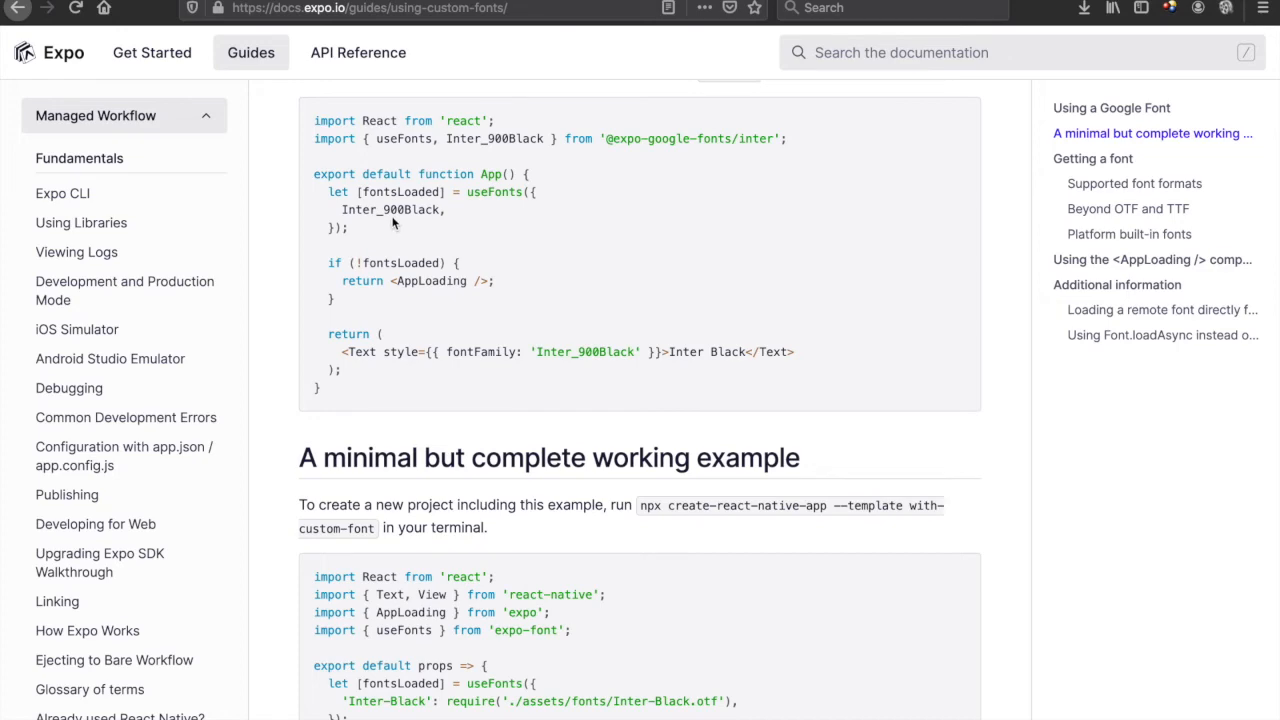
{"action": "key", "text": "ctrl+Left"}
{"action": "left_click", "coordinate": [655, 228]}
{"action": "key", "text": "Return"}
{"action": "key", "text": "ctrl+v"}
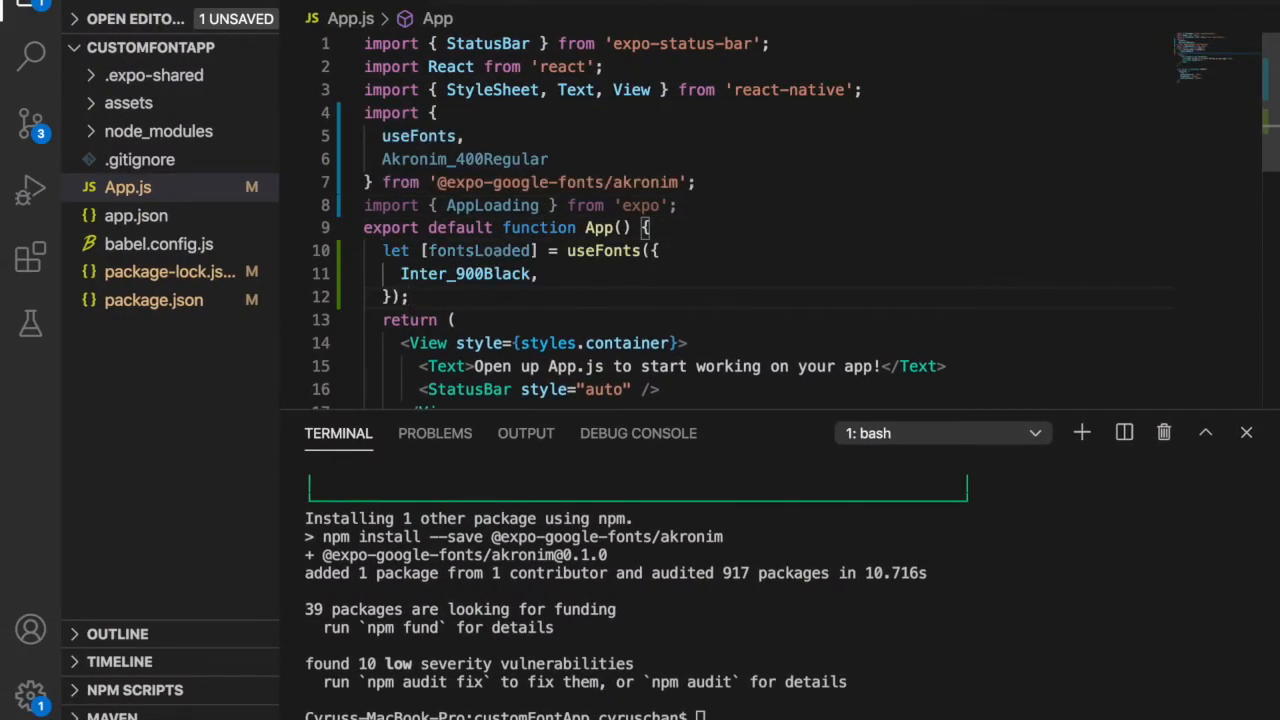
- Swap Inter_900Black for Akronim_400Regular in the useFonts call, then select the docs' if/else loading check
{"action": "double_click", "coordinate": [500, 274]}
{"action": "key", "text": "BackSpace"}
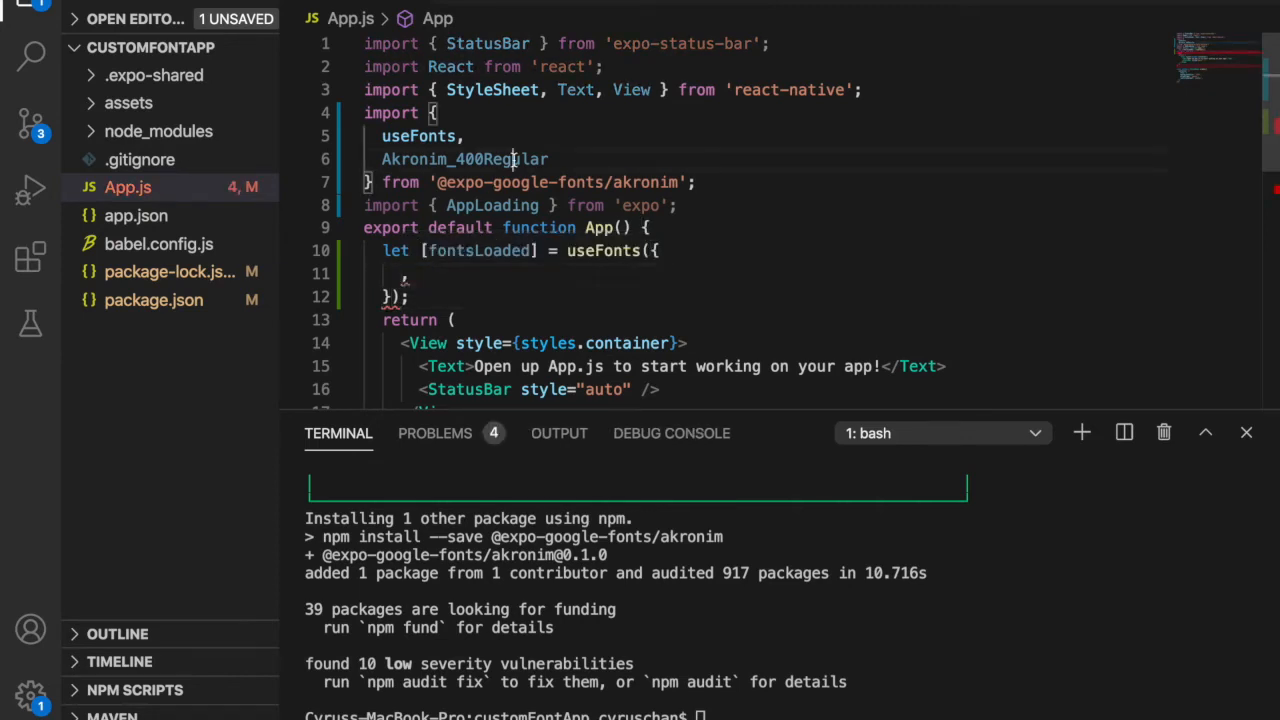
{"action": "double_click", "coordinate": [514, 159]}
{"action": "key", "text": "super+c"}
{"action": "left_click", "coordinate": [402, 274]}
{"action": "key", "text": "super+v"}
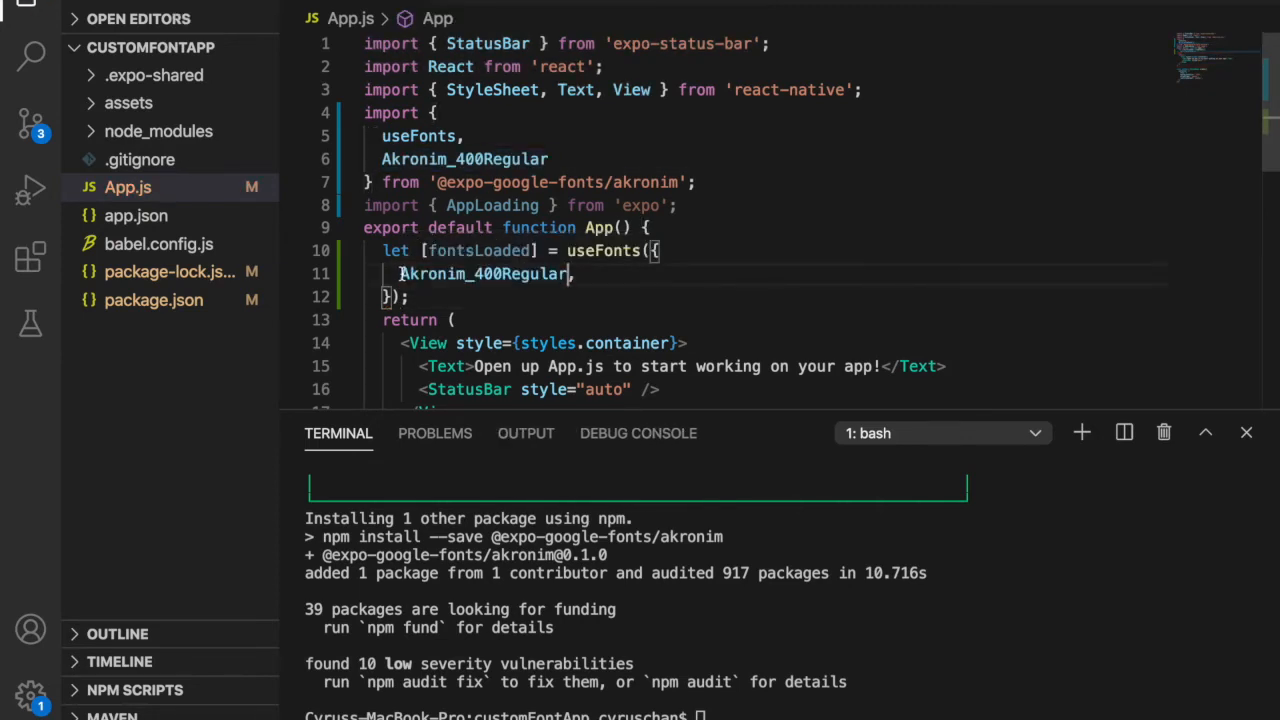
{"action": "scroll", "coordinate": [460, 300], "scroll_direction": "down", "scroll_amount": 2}
{"action": "scroll", "coordinate": [415, 305], "scroll_direction": "down", "scroll_amount": 5}
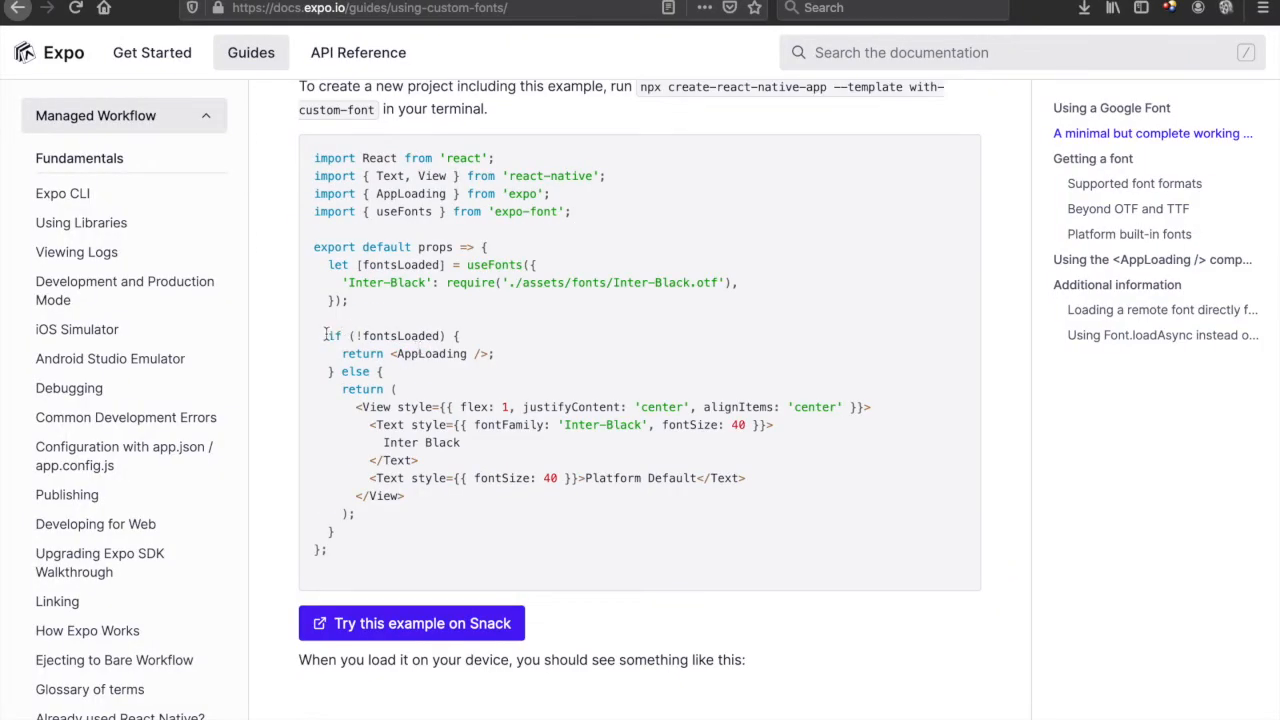
{"action": "left_click_drag", "start_coordinate": [325, 335], "coordinate": [429, 382]}
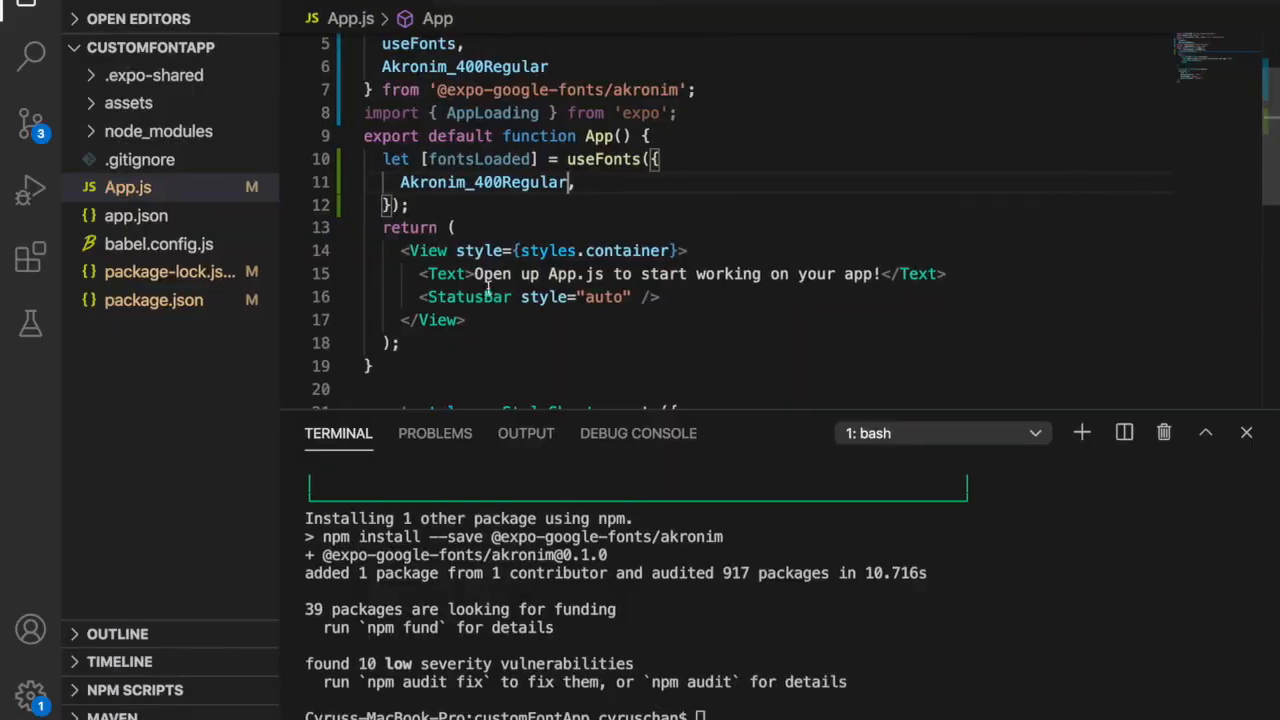
- Paste the fontsLoaded if/else check into App and move the existing return View into its else branch
{"action": "key", "text": "super+v"}
{"action": "key", "text": "Return"}
{"action": "type", "text": "}"}
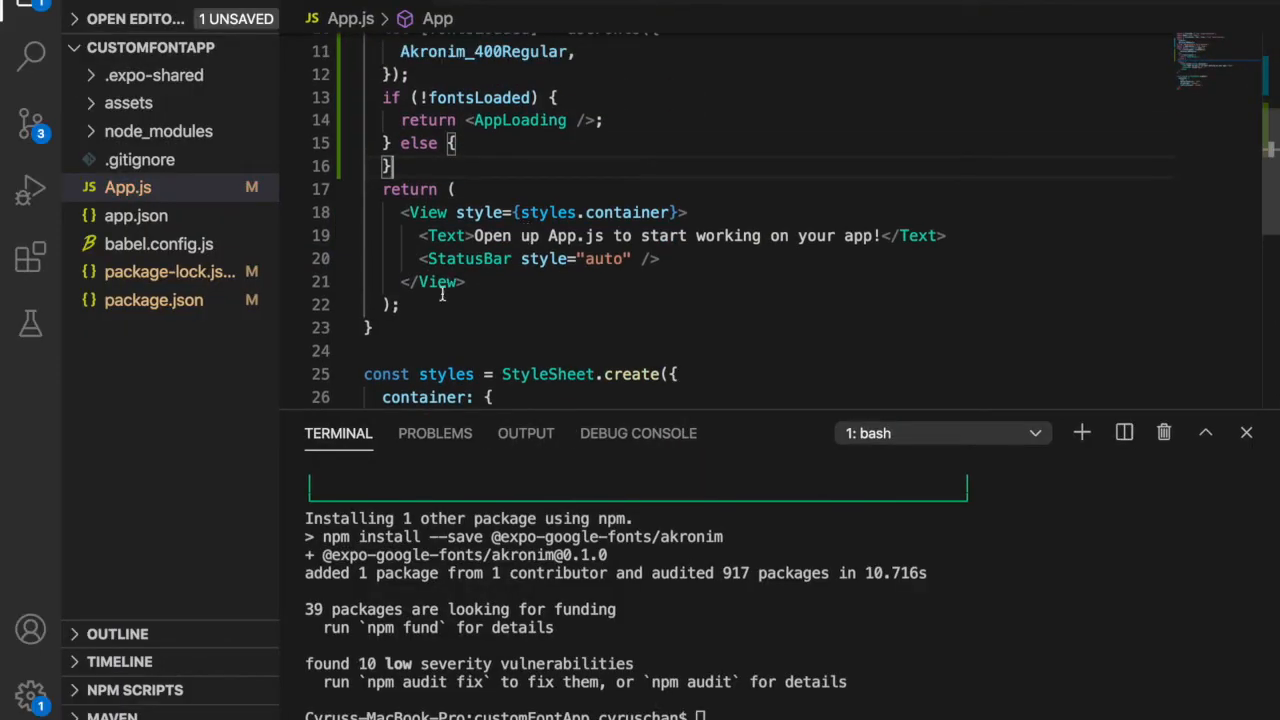
{"action": "left_click_drag", "start_coordinate": [418, 303], "coordinate": [378, 198]}
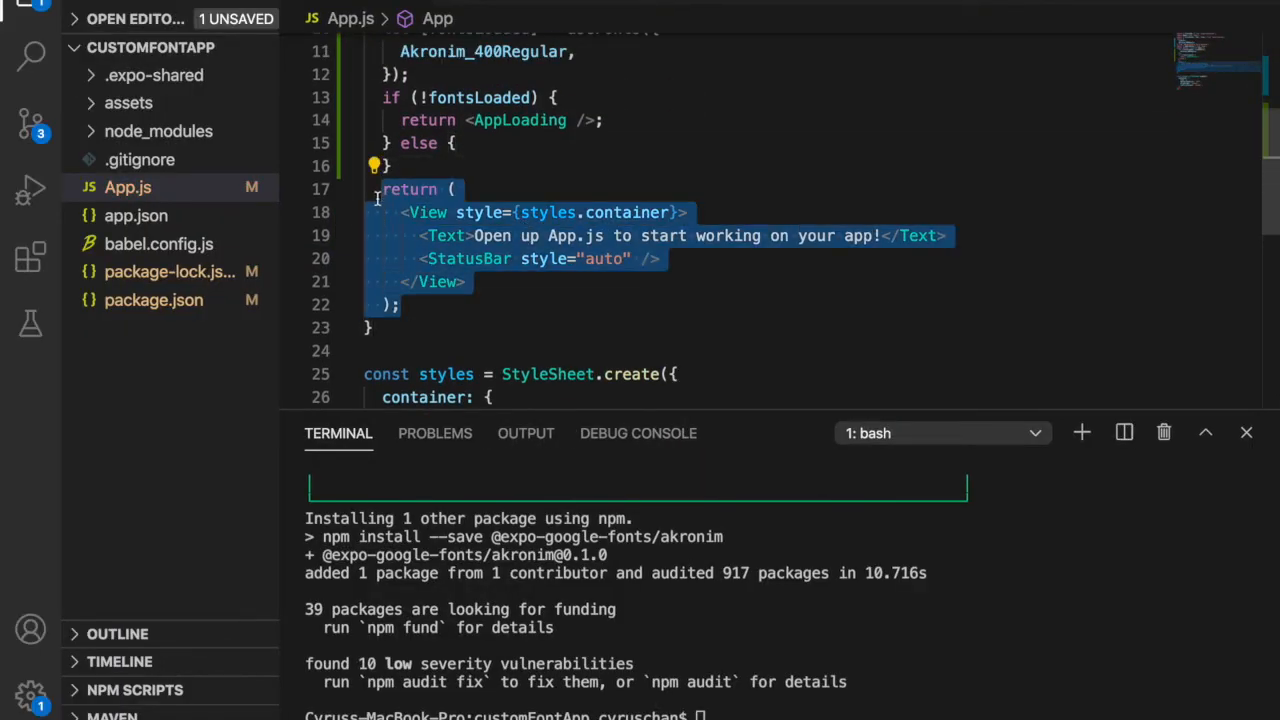
{"action": "key", "text": "BackSpace"}
{"action": "left_click", "coordinate": [494, 146]}
{"action": "type", "text": "return (       <View style={styles.container}>         <Text>Open up App.js to start working on your app!</Text>         <StatusBar style=\"auto\" />       </View>     );"}
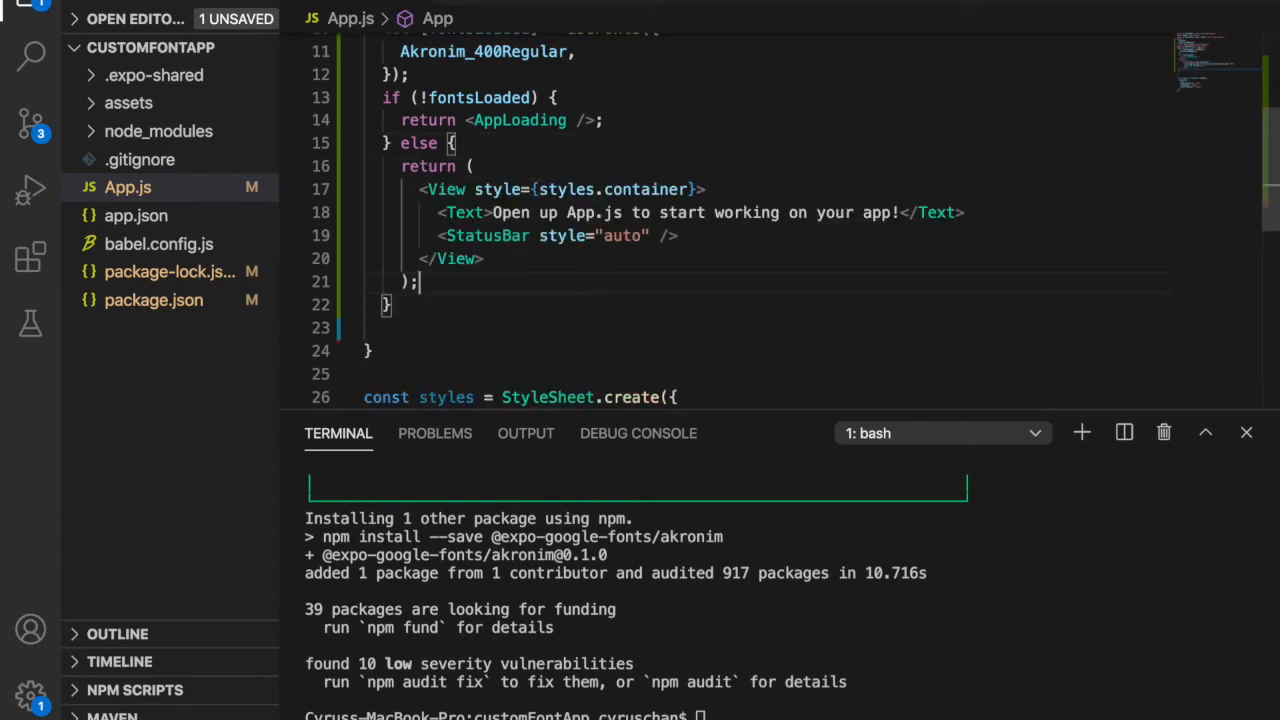
{"action": "scroll", "coordinate": [527, 170], "scroll_direction": "up", "scroll_amount": 3}
{"action": "left_click", "coordinate": [650, 507]}
{"action": "type", "text": "exp"}
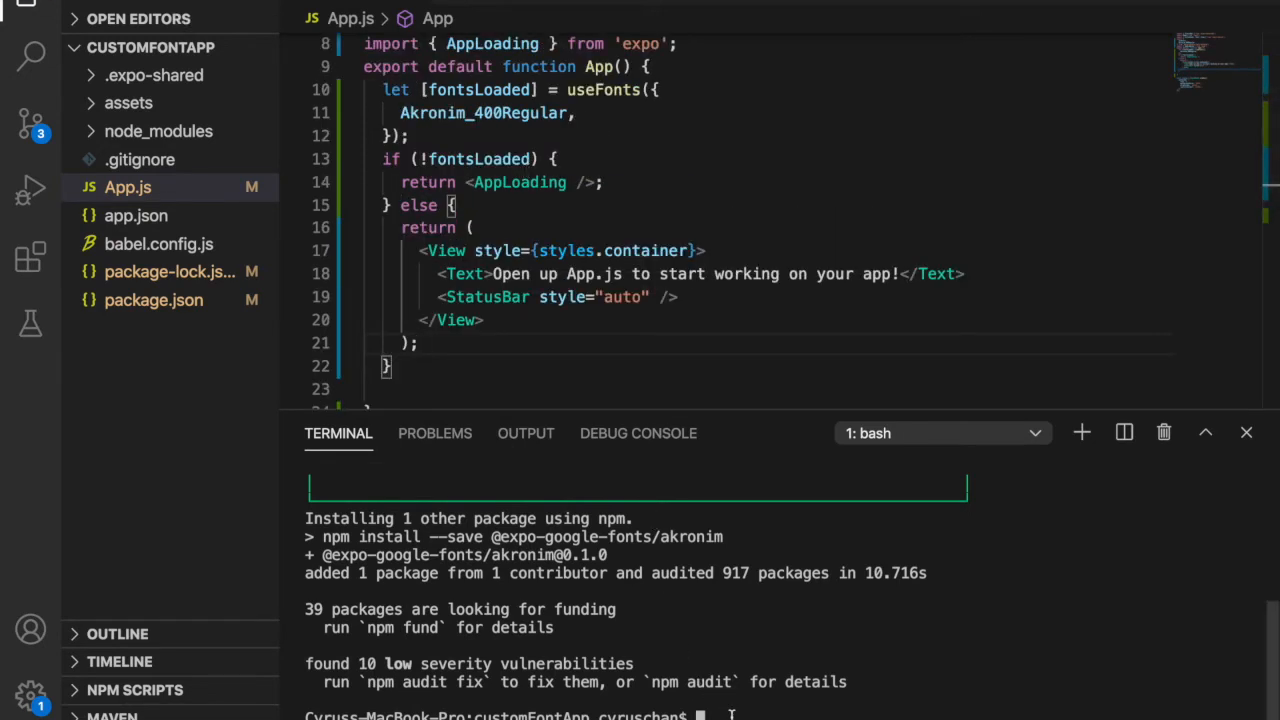
{"action": "type", "text": "o sta"}
{"action": "type", "text": "rt"}
- Run expo start and launch the app on the Android emulator, then select the StatusBar line
{"action": "key", "text": "Return"}
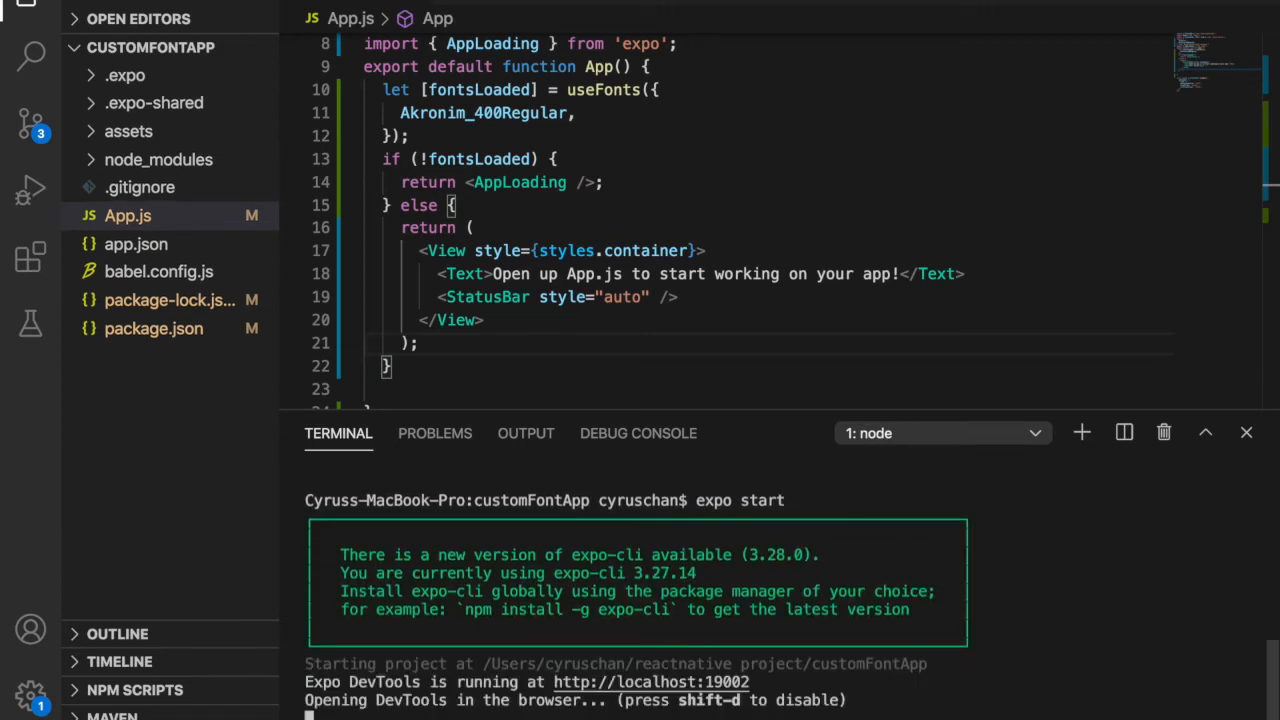
{"action": "key", "text": "a"}
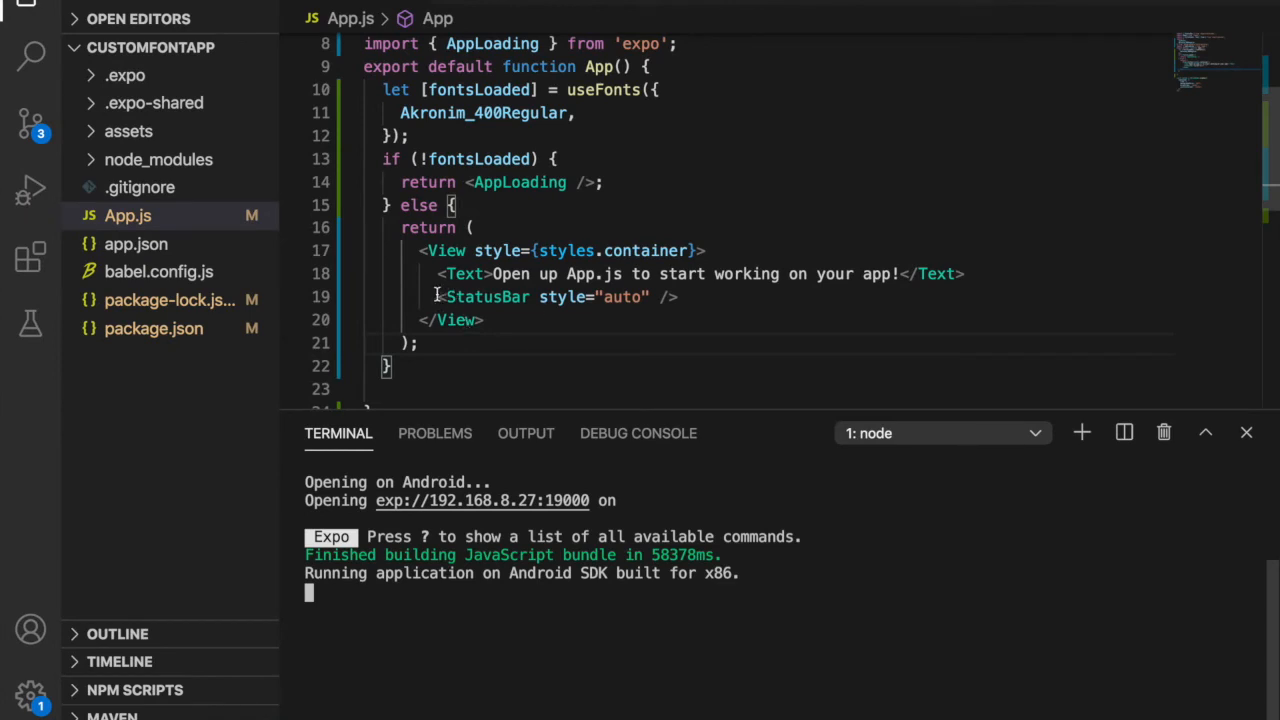
{"action": "left_click_drag", "start_coordinate": [437, 297], "coordinate": [680, 297]}
- Delete the StatusBar line, duplicate the Text line, and trim both Text elements to read 'Open up App.js'
{"action": "key", "text": "BackSpace"}
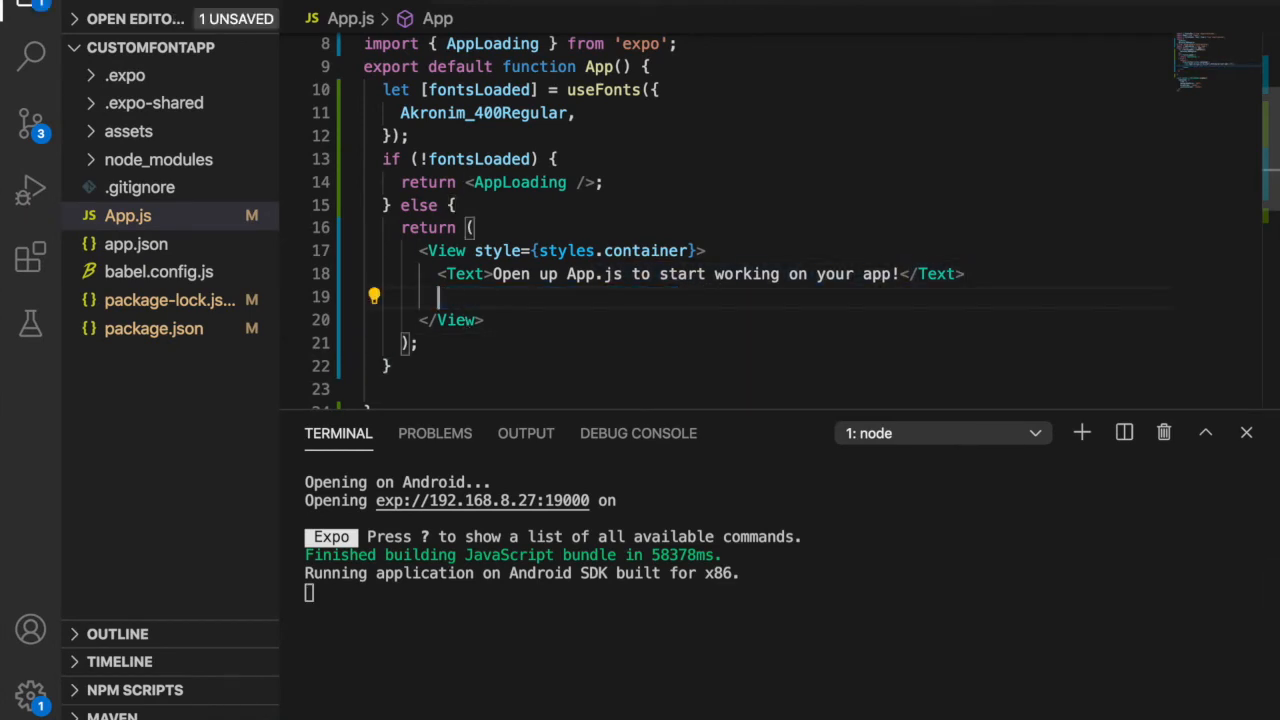
{"action": "left_click", "coordinate": [942, 275]}
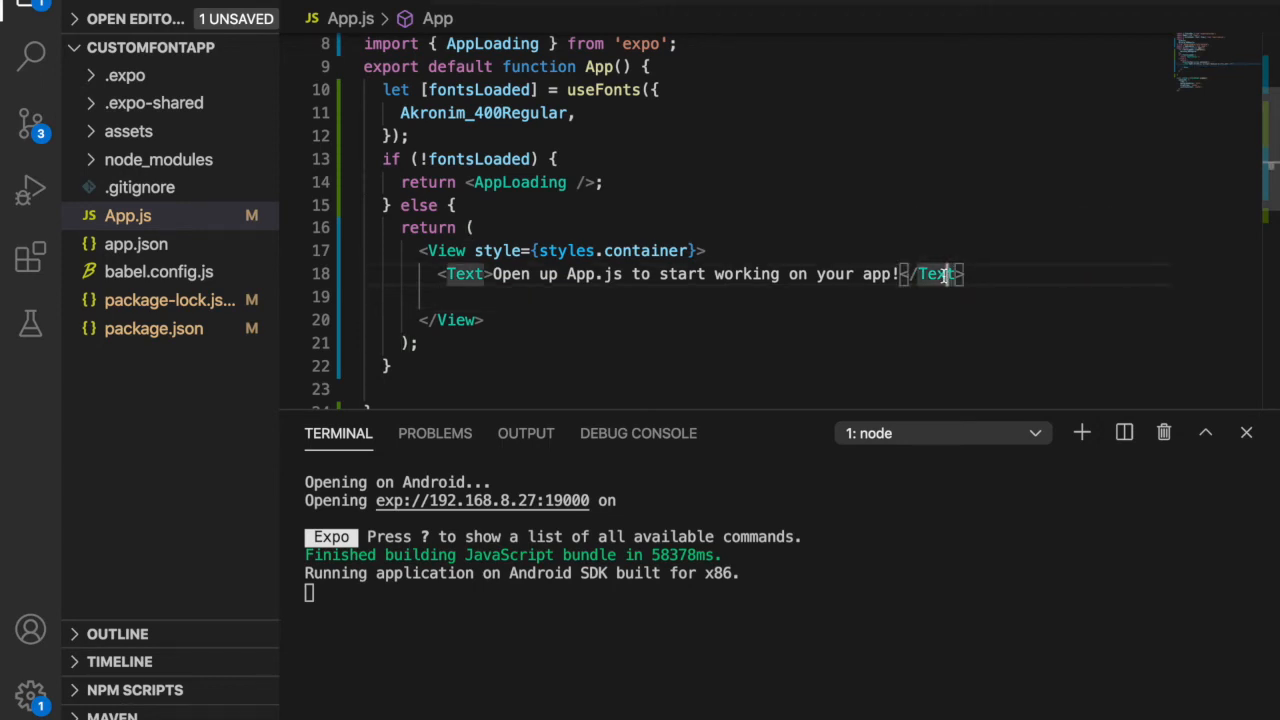
{"action": "key", "text": "shift+alt+Down"}
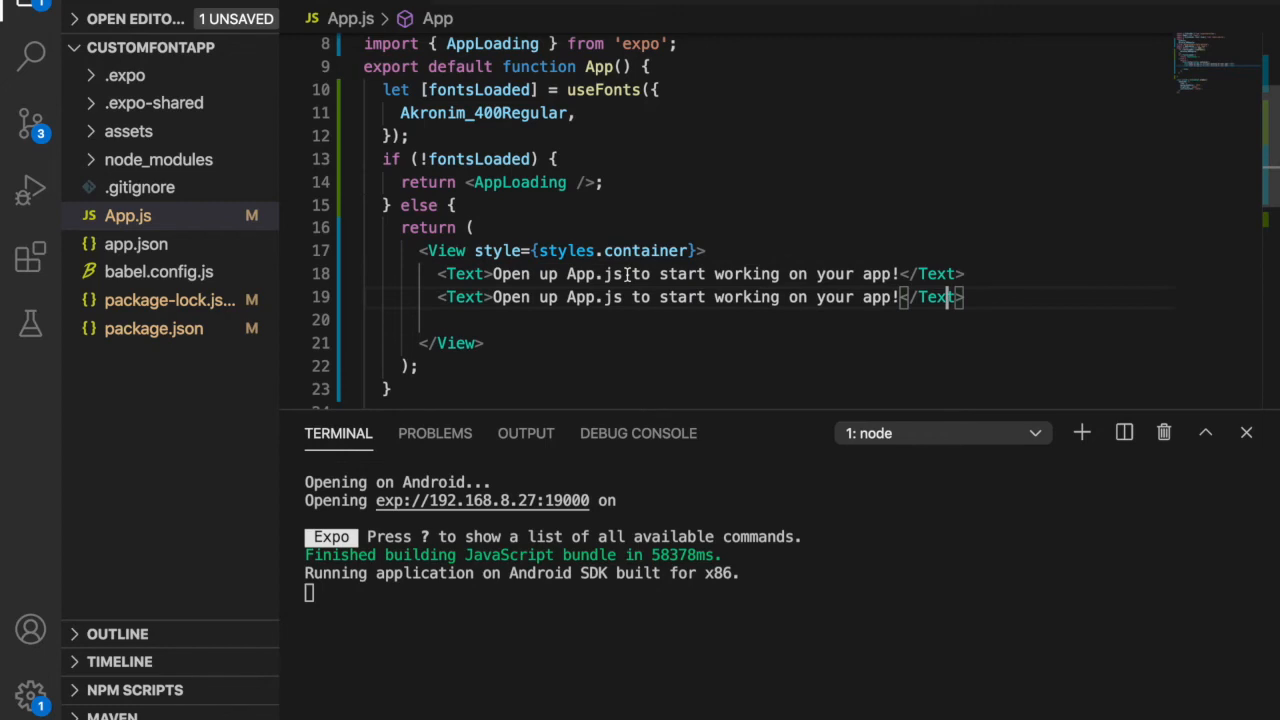
{"action": "left_click_drag", "start_coordinate": [628, 275], "coordinate": [902, 273]}
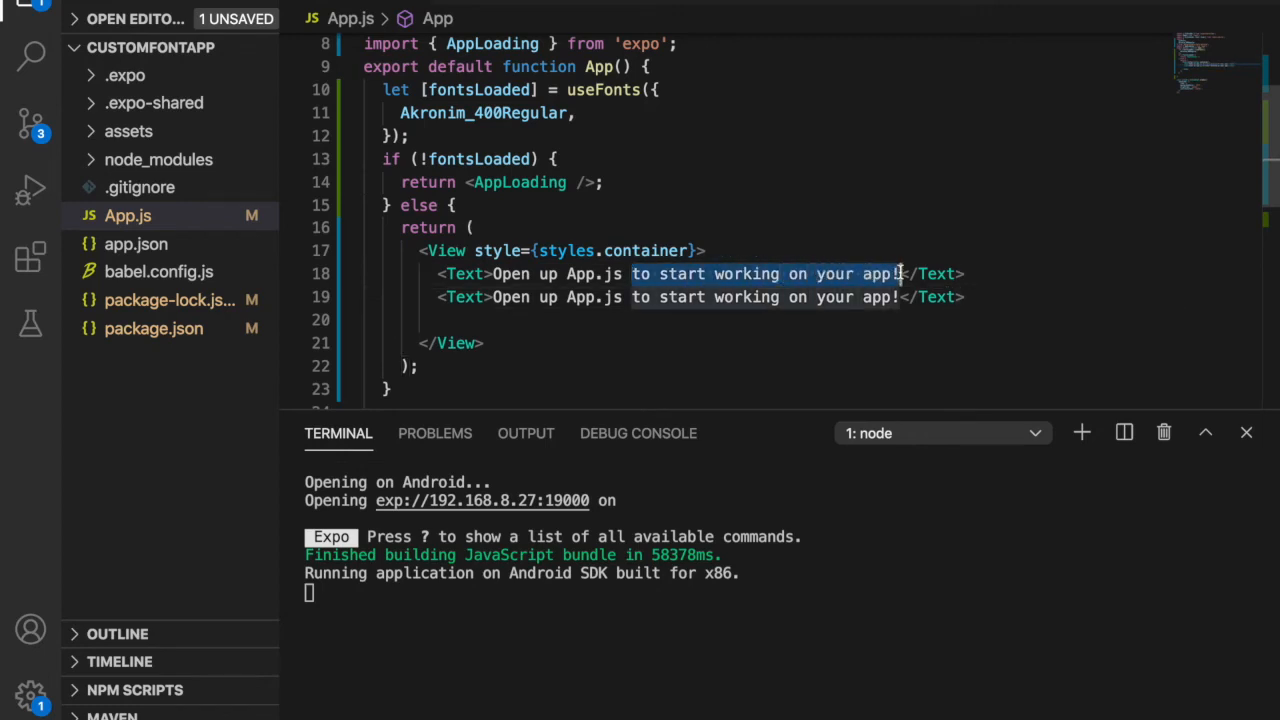
{"action": "key", "text": "ctrl+d"}
{"action": "key", "text": "BackSpace"}
{"action": "left_click", "coordinate": [485, 274]}
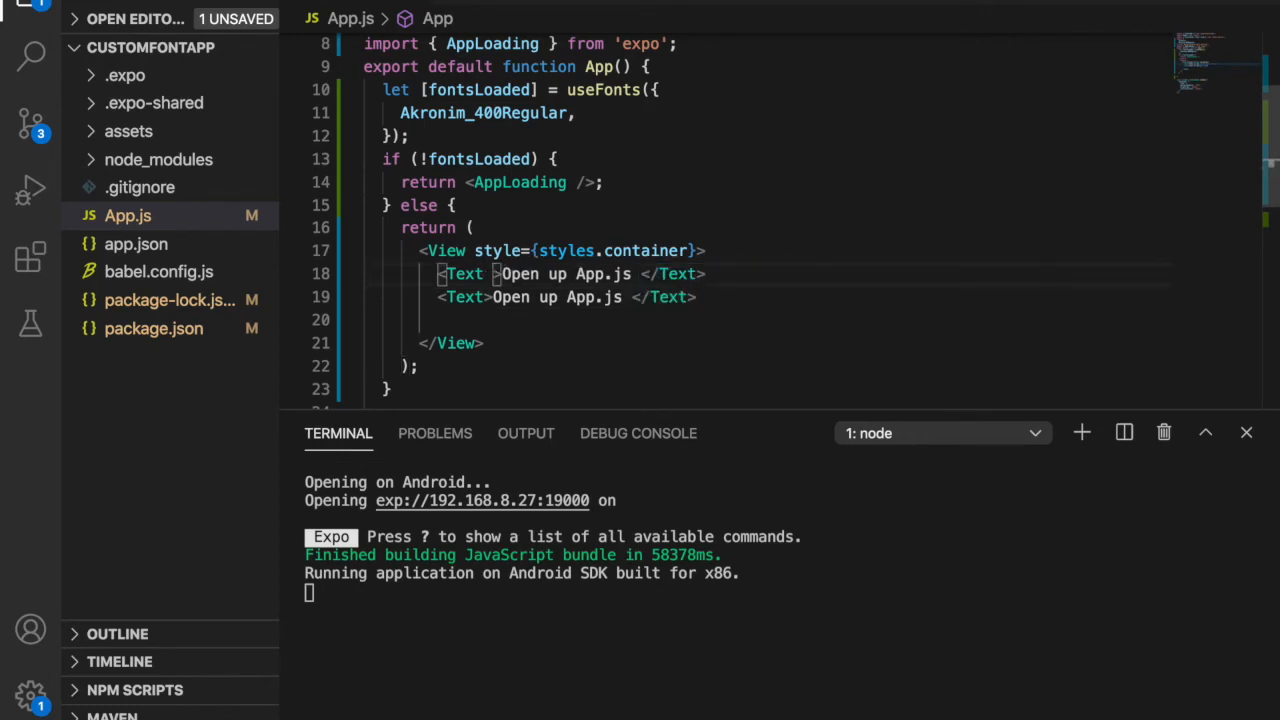
{"action": "type", "text": "style"}
- Style the first Text with fontFamily 'Akronim_400Regular', pasting the font name into the quotes
{"action": "key", "text": "Return"}
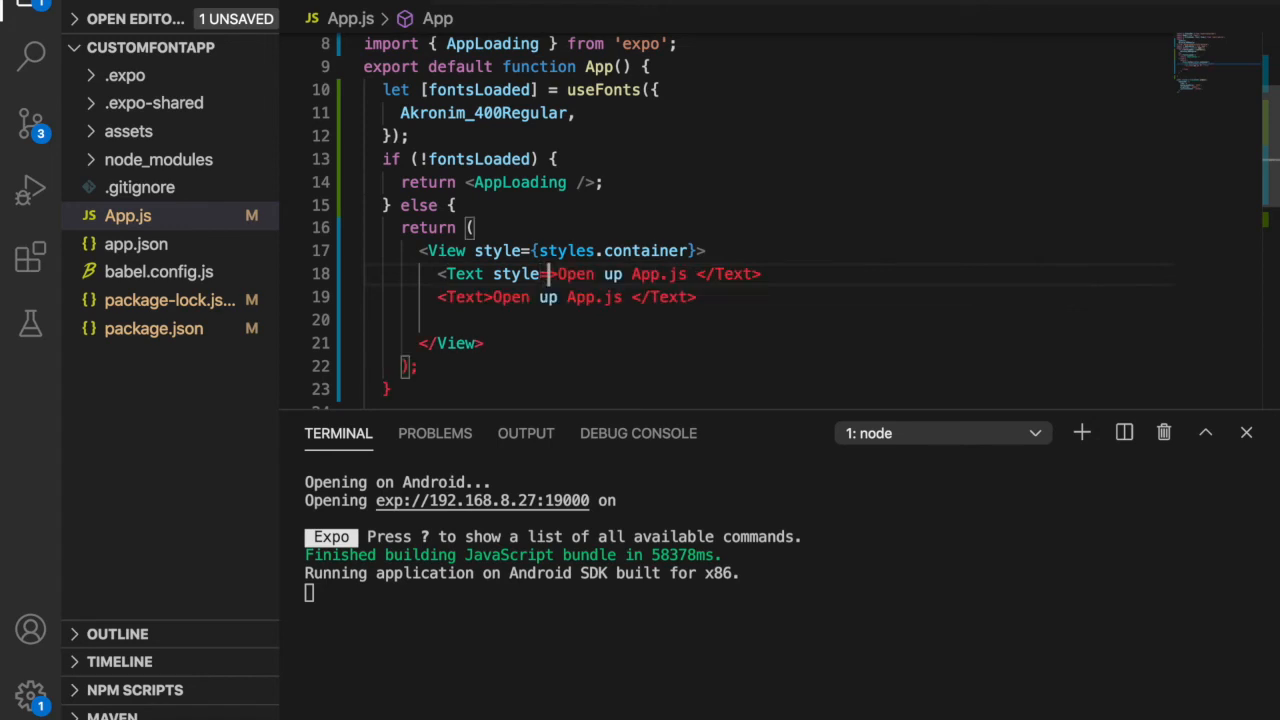
{"action": "type", "text": "{font"}
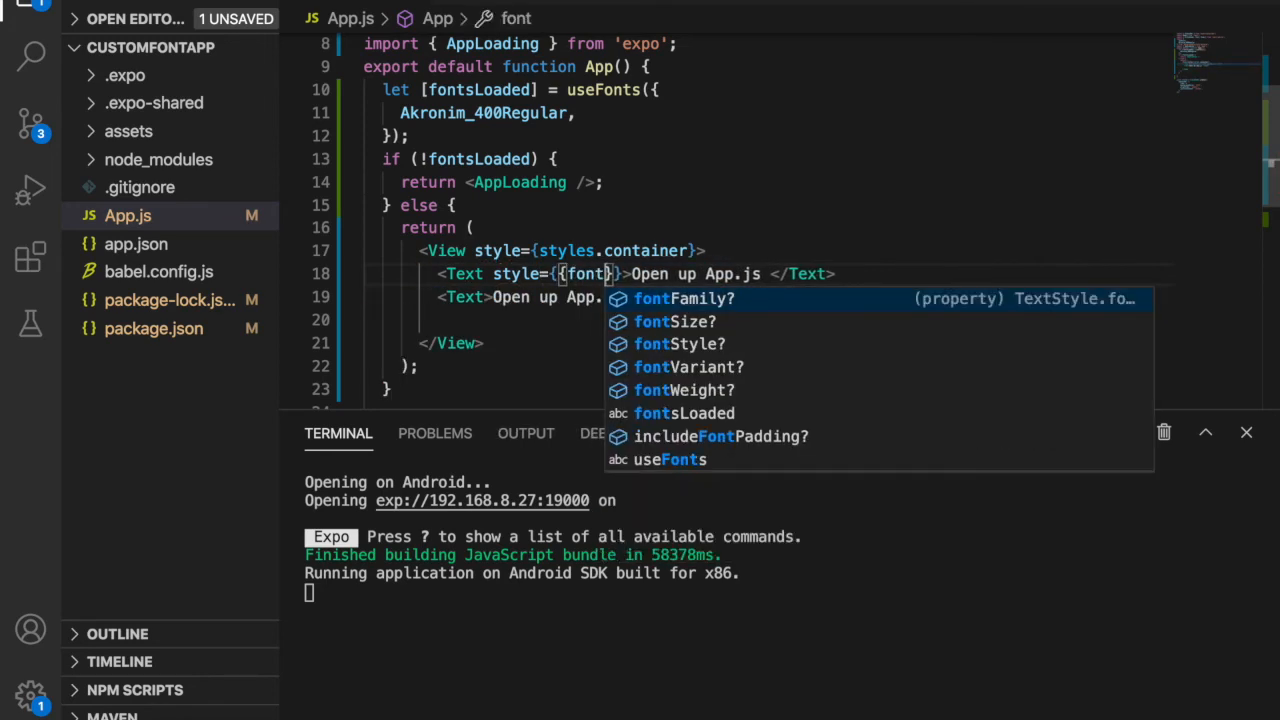
{"action": "key", "text": "Return"}
{"action": "type", "text": ":'"}
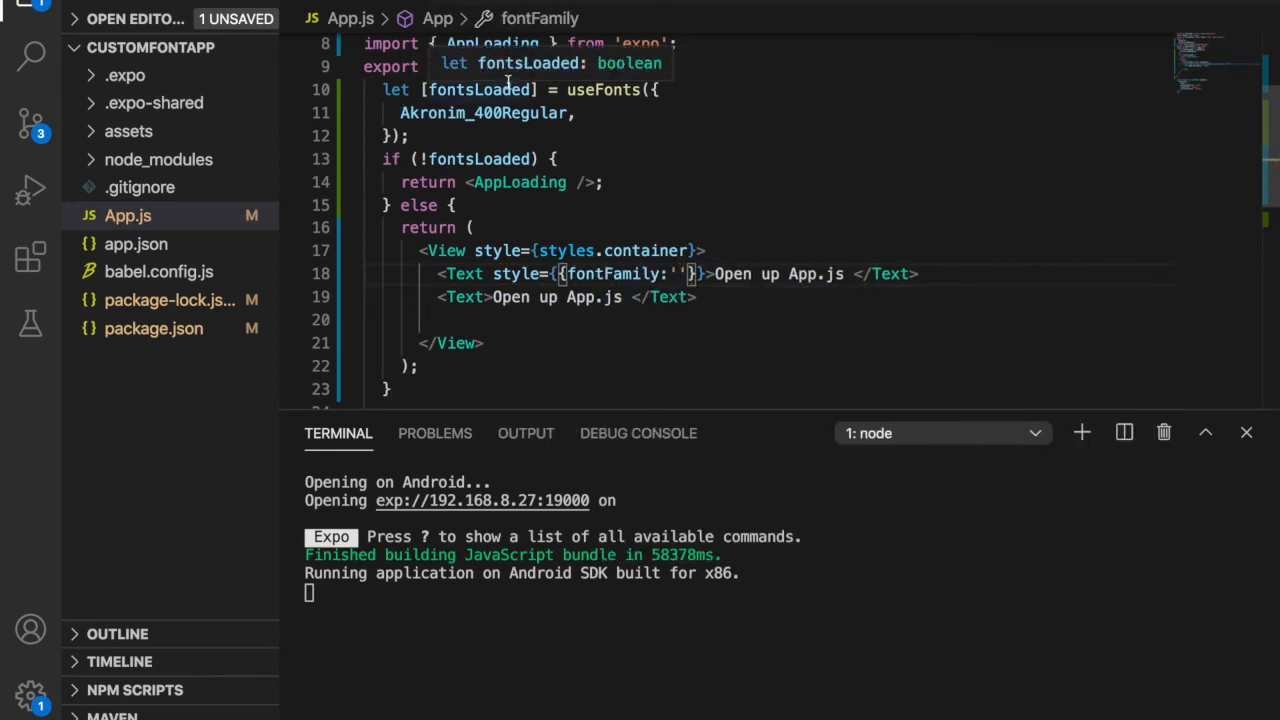
{"action": "double_click", "coordinate": [490, 113]}
{"action": "key", "text": "ctrl+c"}
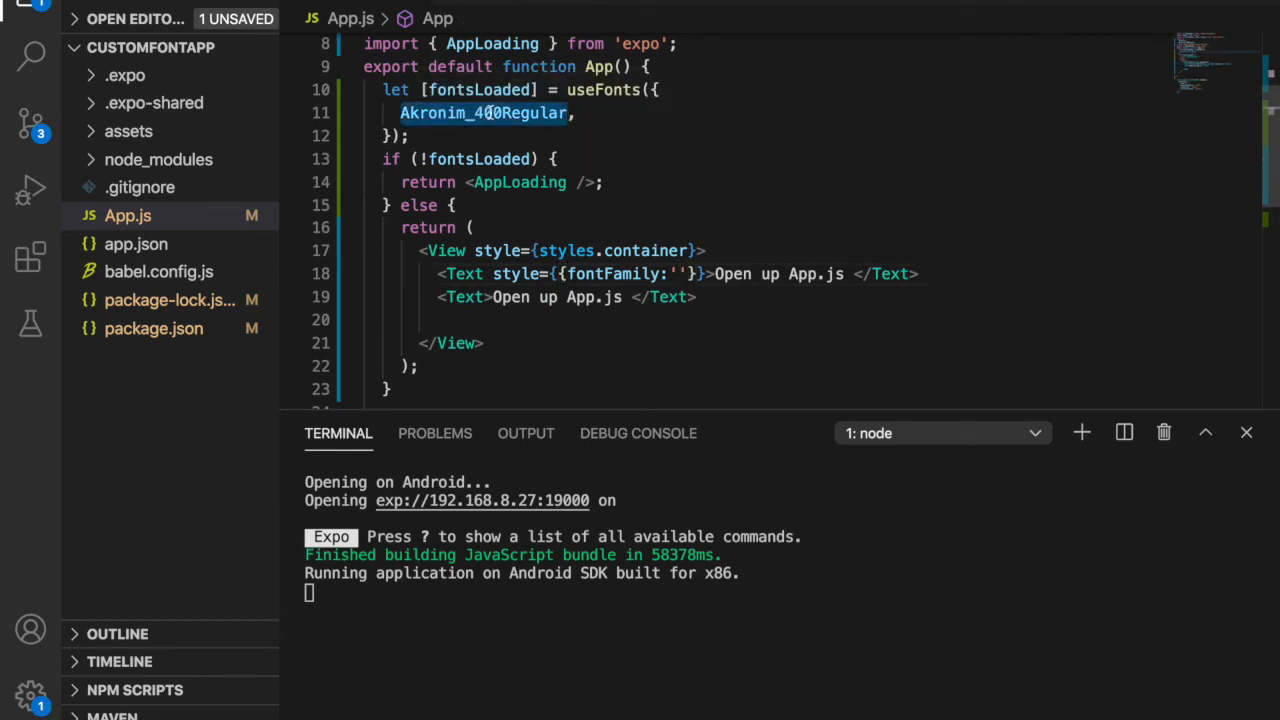
{"action": "scroll", "coordinate": [577, 155], "scroll_direction": "up", "scroll_amount": 3}
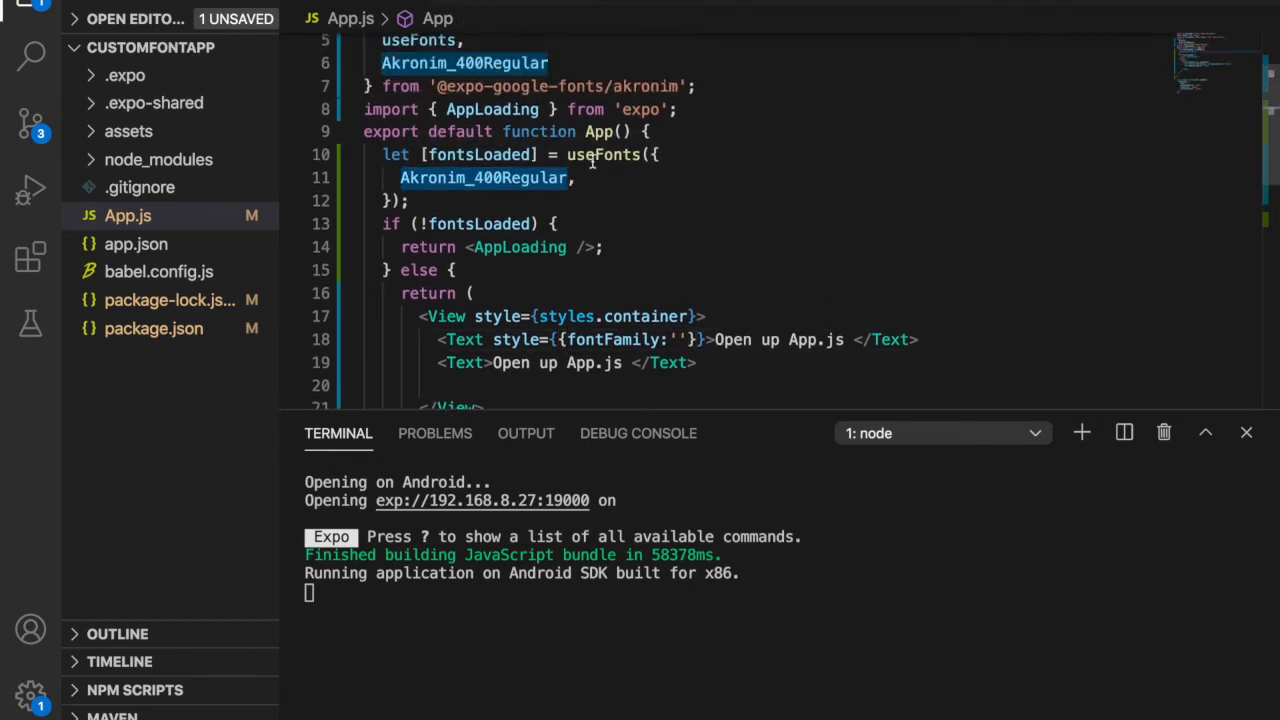
{"action": "left_click", "coordinate": [679, 340]}
{"action": "key", "text": "ctrl+v"}
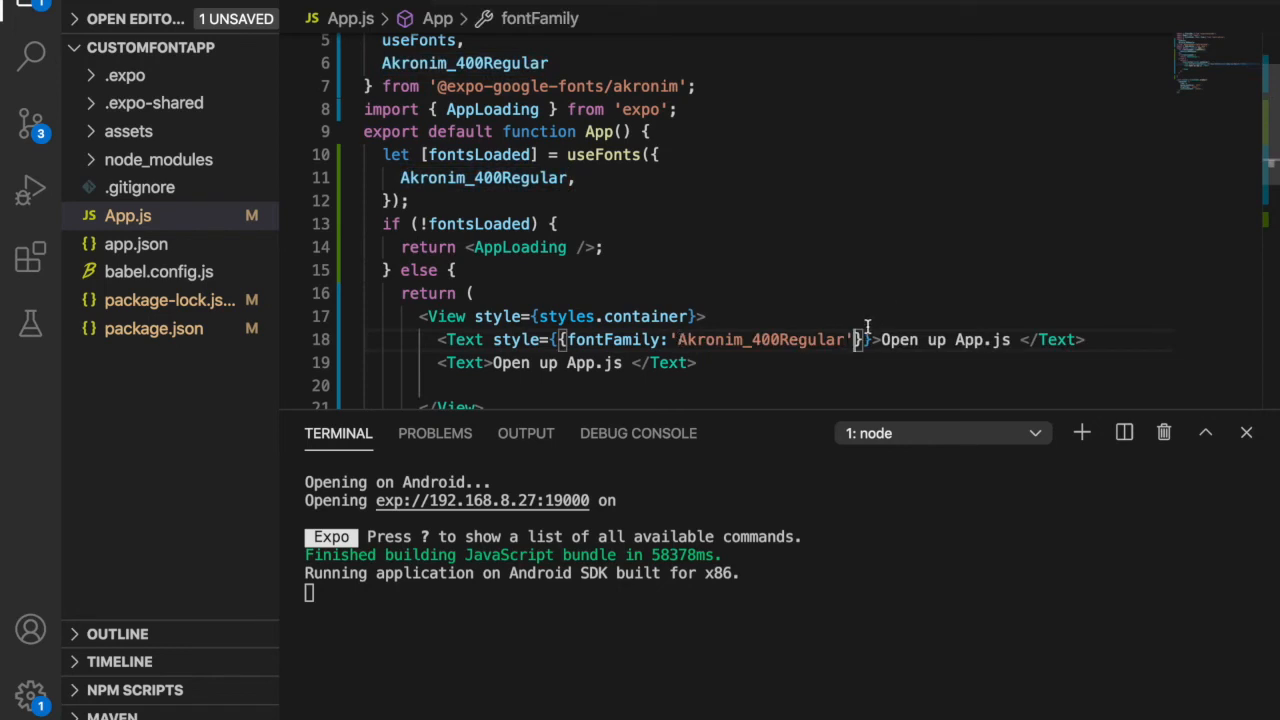
{"action": "type", "text": ",font"}
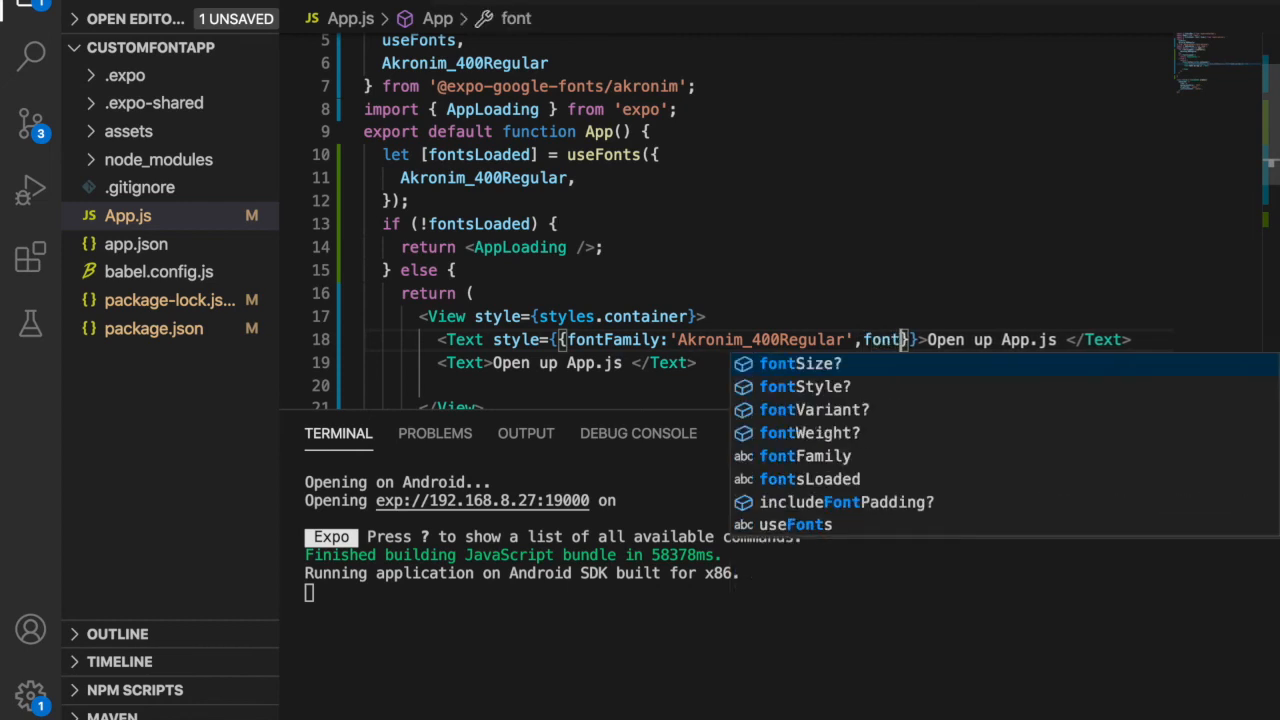
{"action": "type", "text": "S"}
- Add fontSize 40 to both Text elements, save App.js, and check the result in the emulator
{"action": "key", "text": "Return"}
{"action": "type", "text": ":"}
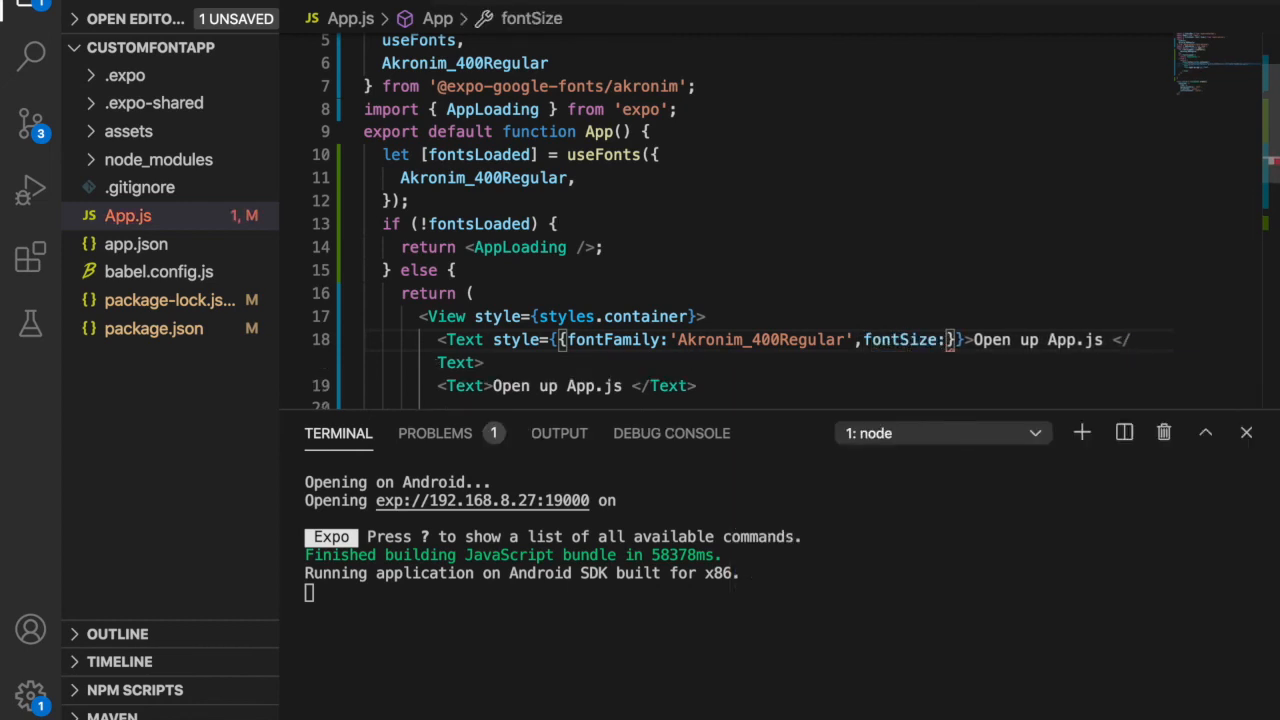
{"action": "type", "text": "40"}
{"action": "left_click", "coordinate": [489, 386]}
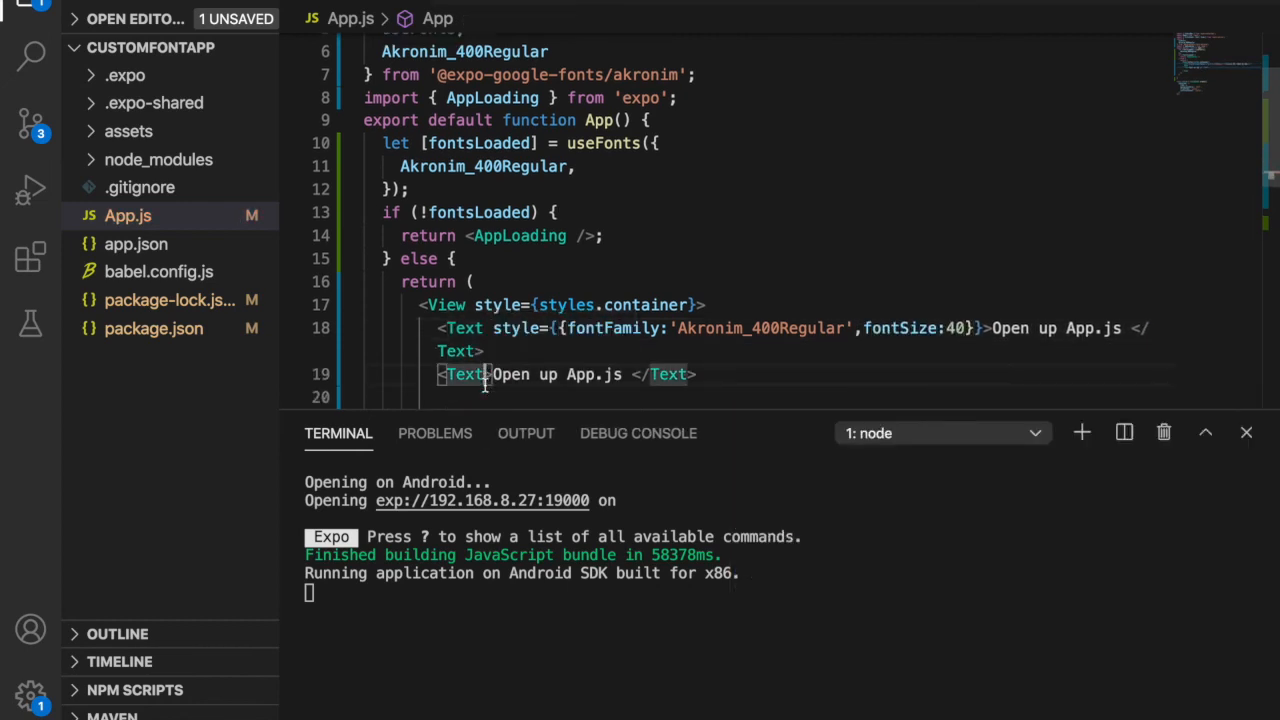
{"action": "type", "text": "style="}
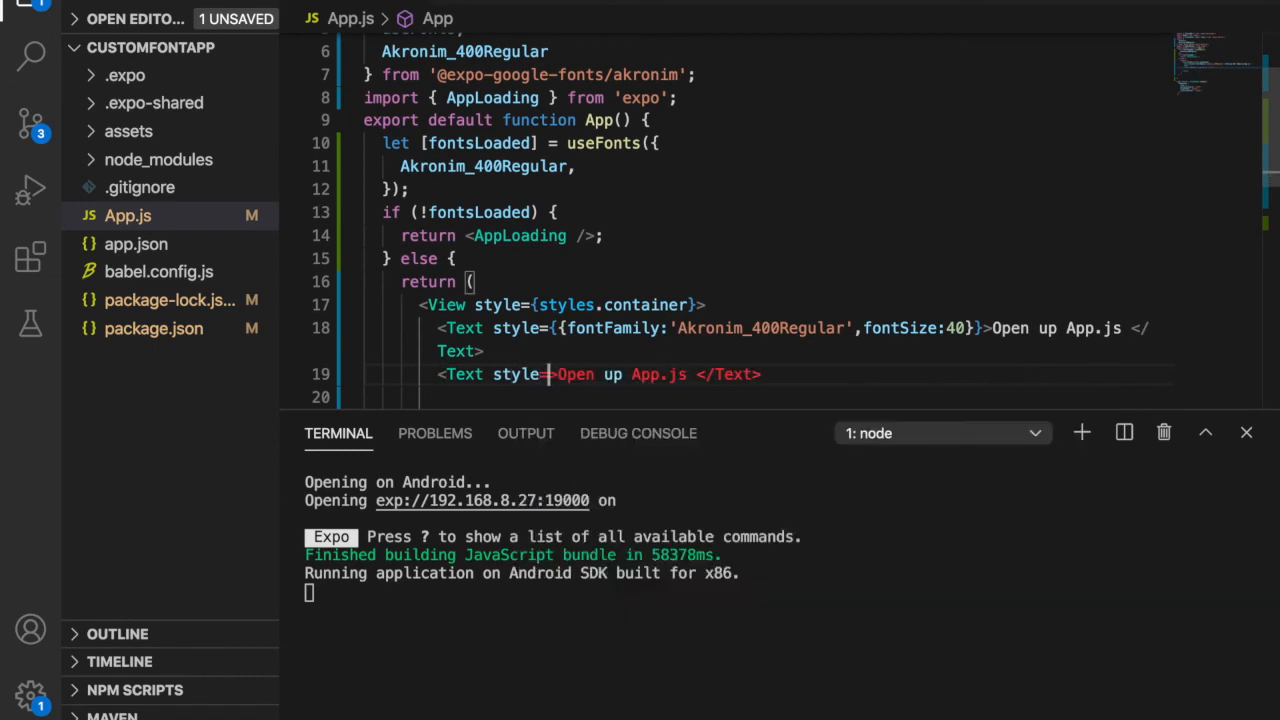
{"action": "type", "text": "{{fontSize:40"}
{"action": "key", "text": "ctrl+s"}
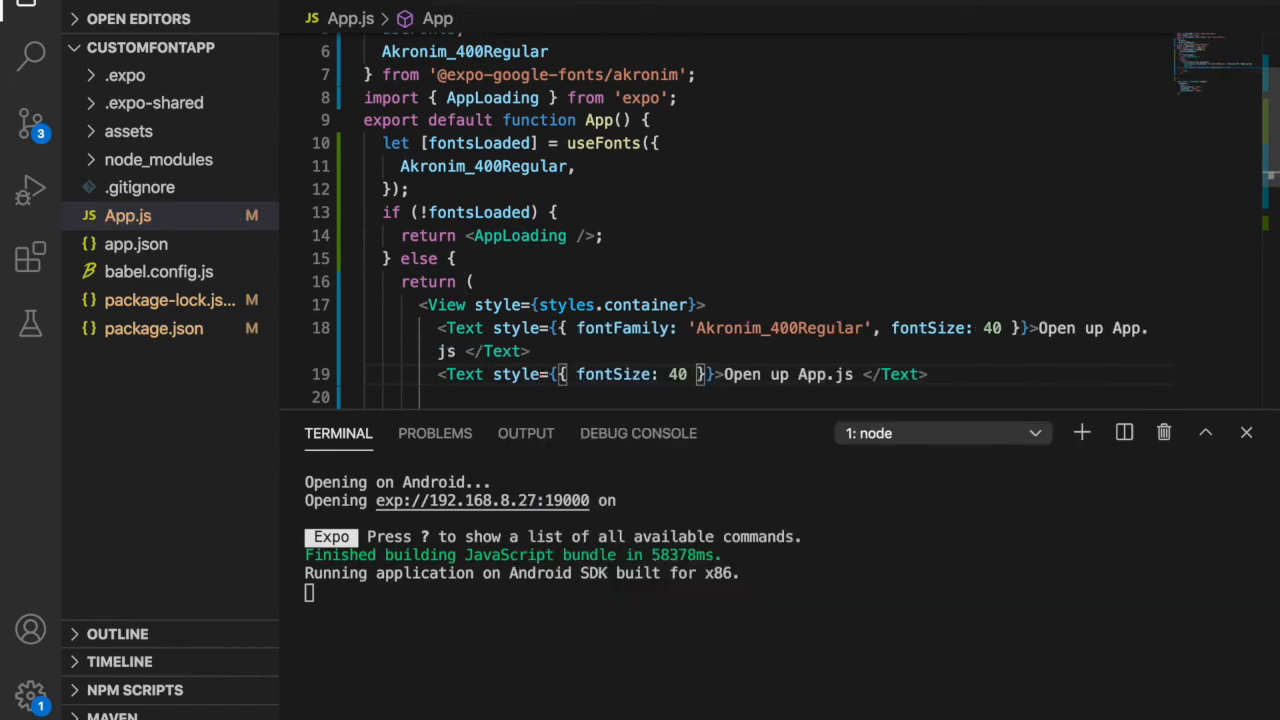
{"action": "key", "text": "super+Tab"}
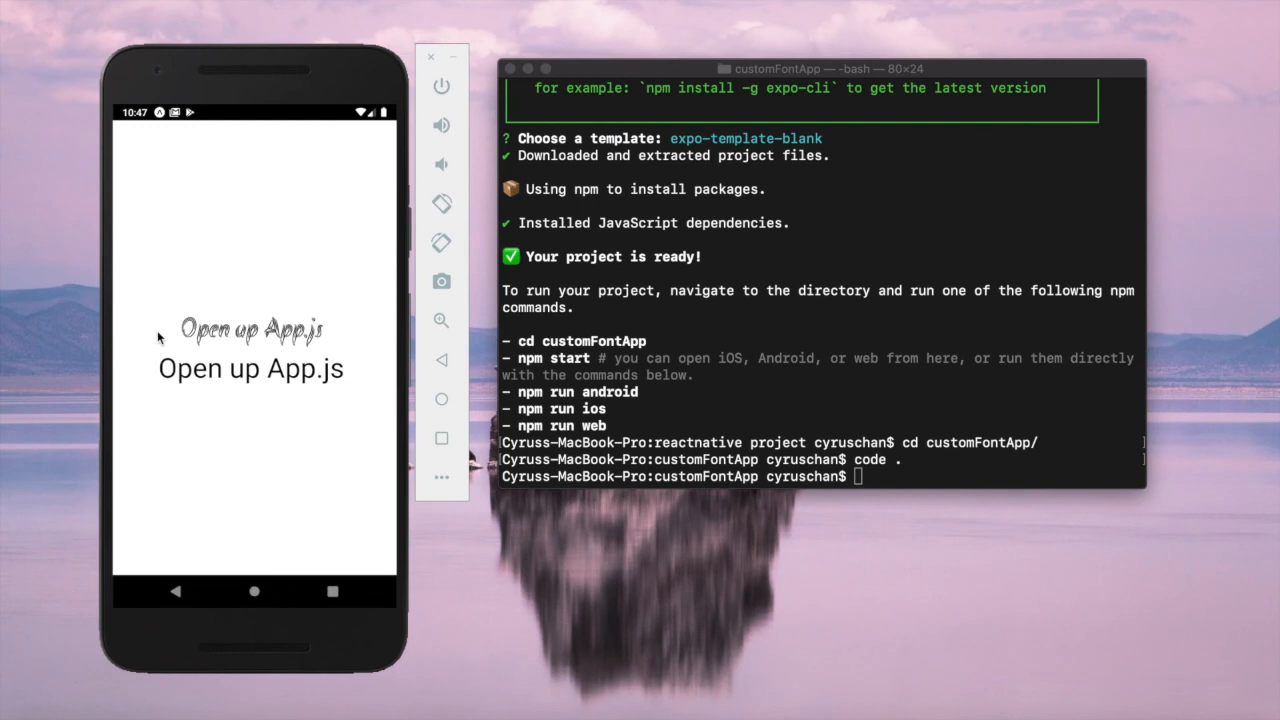